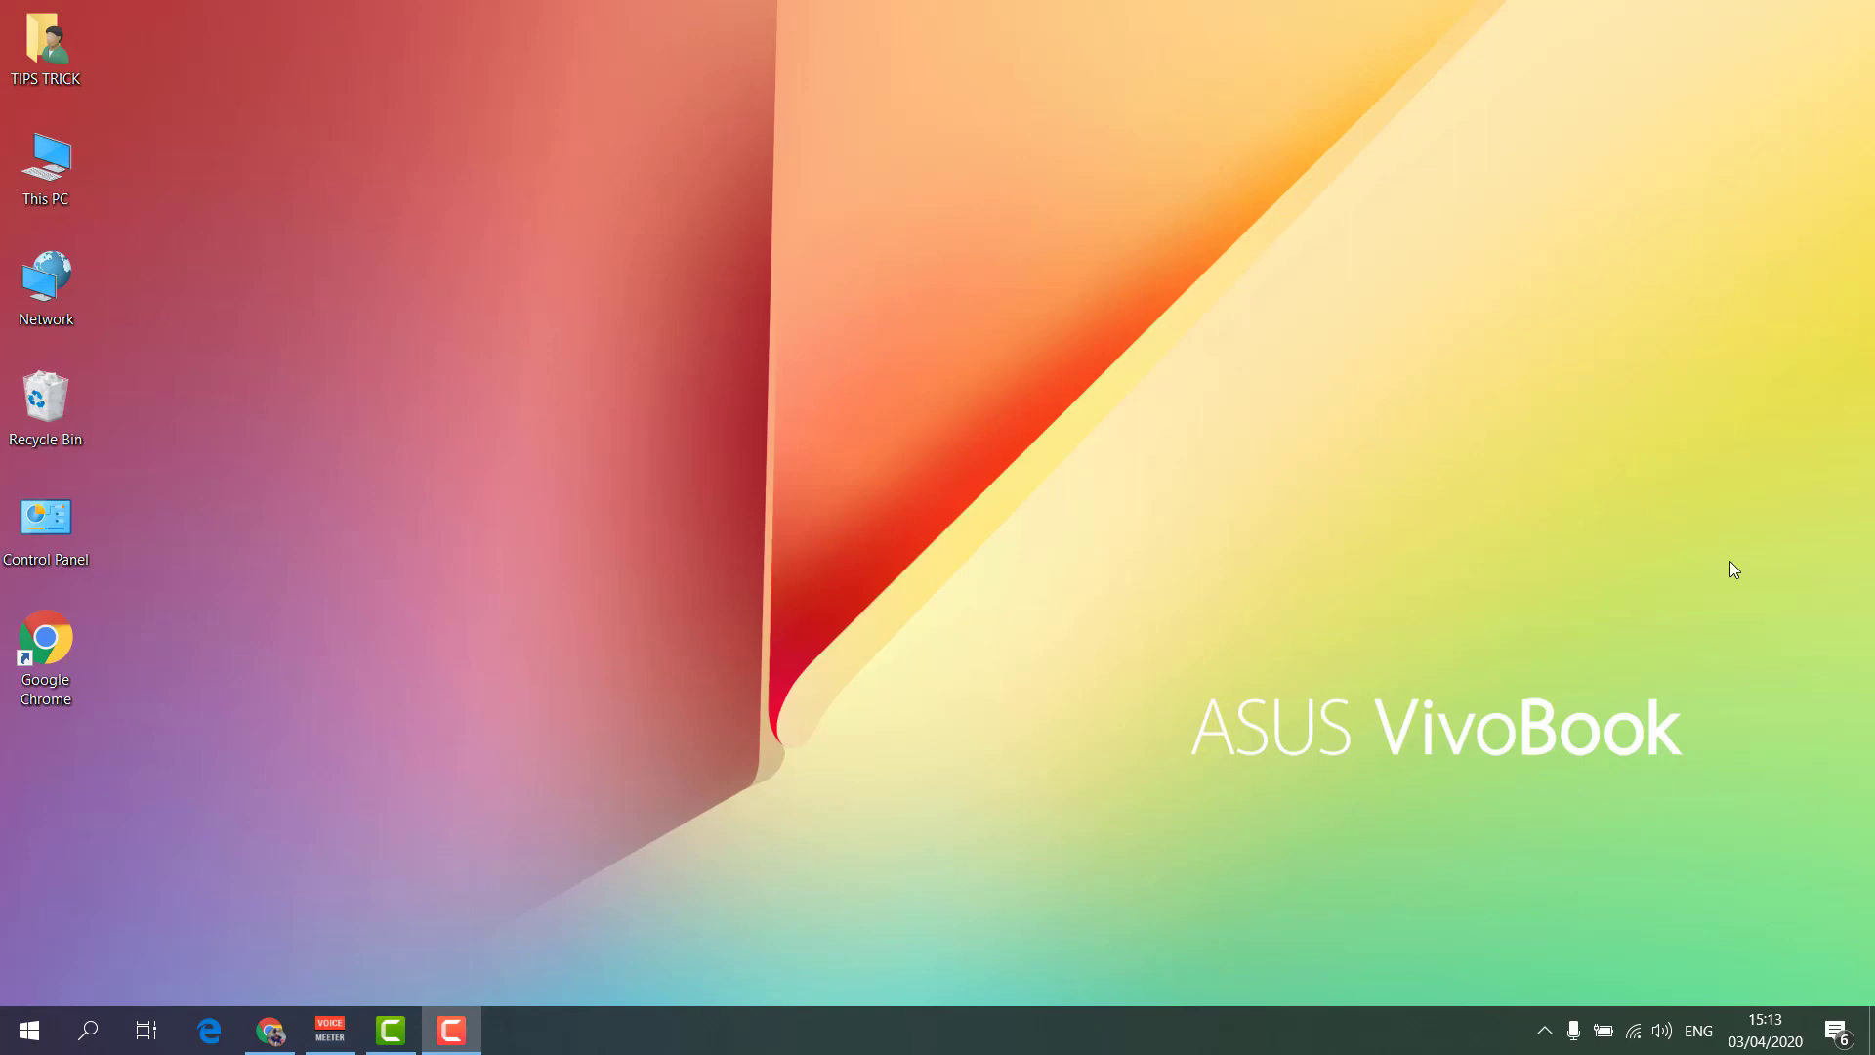
- Restart the Windows Explorer process from Task Manager and close Task Manager
right_click(1353, 1033)
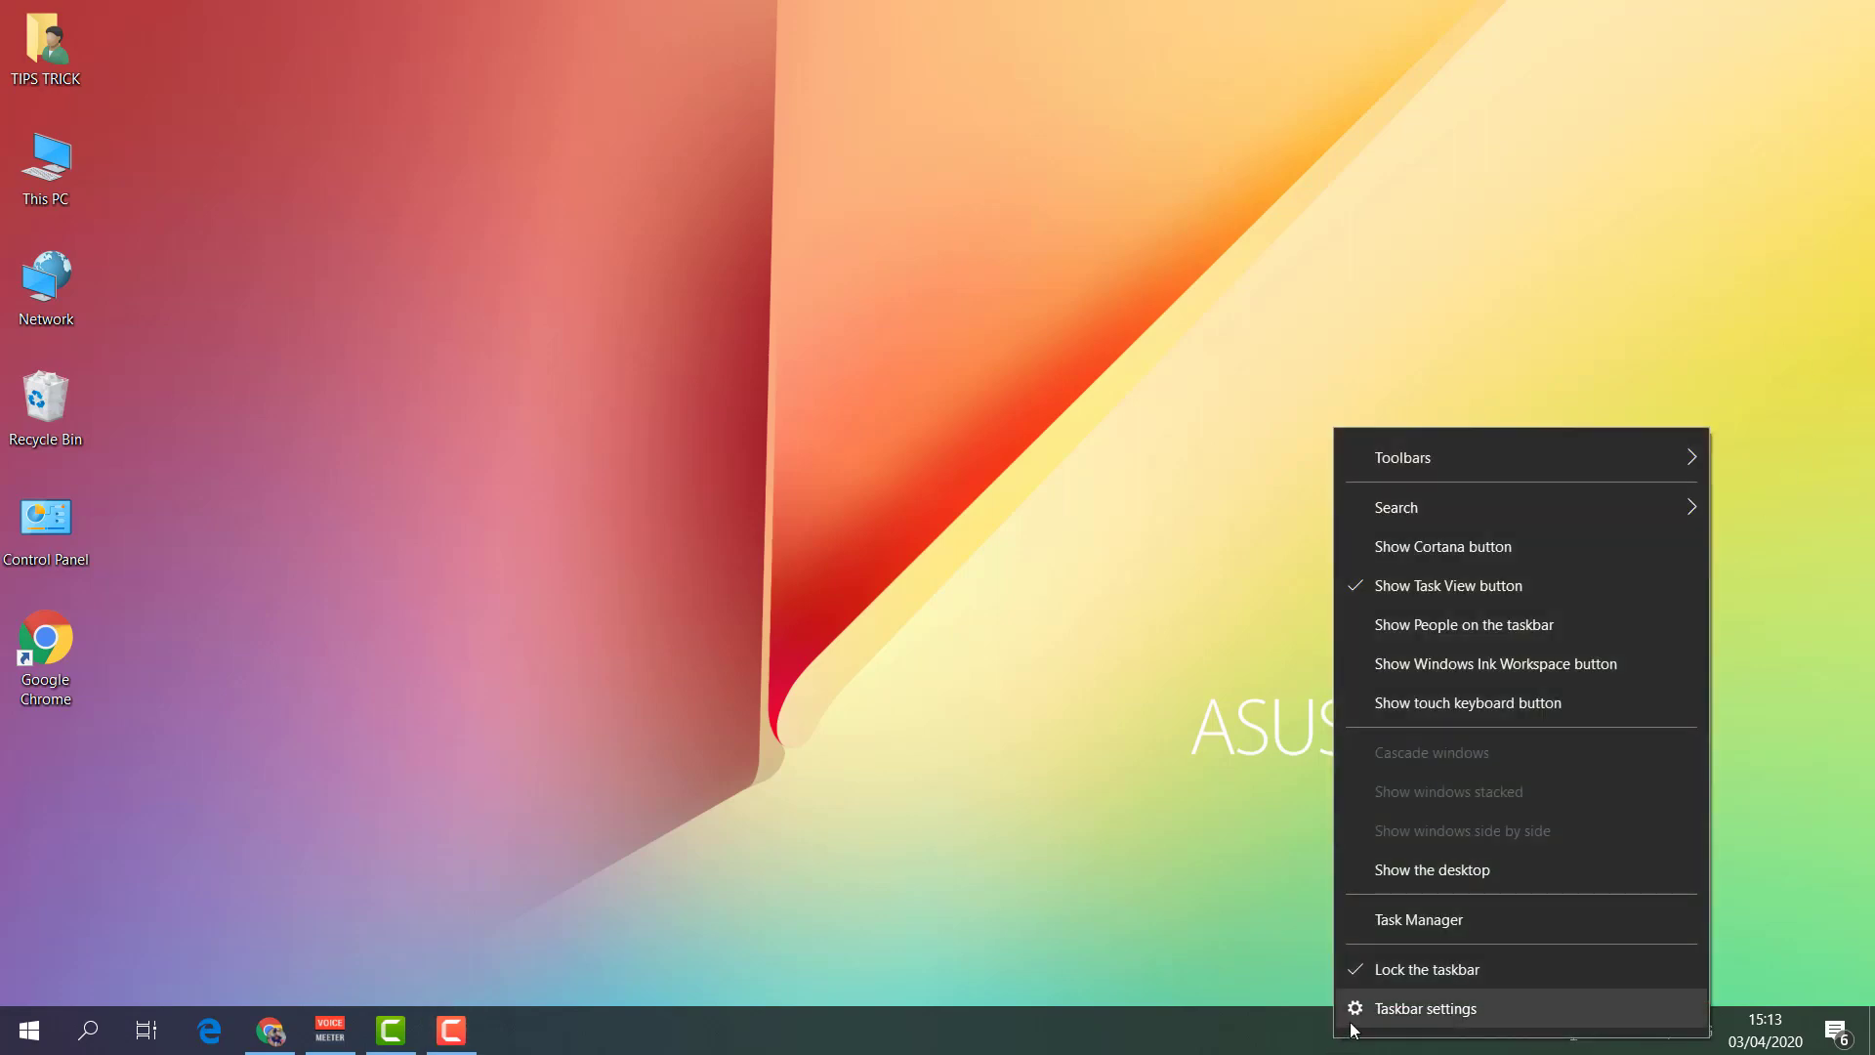
left_click(1409, 923)
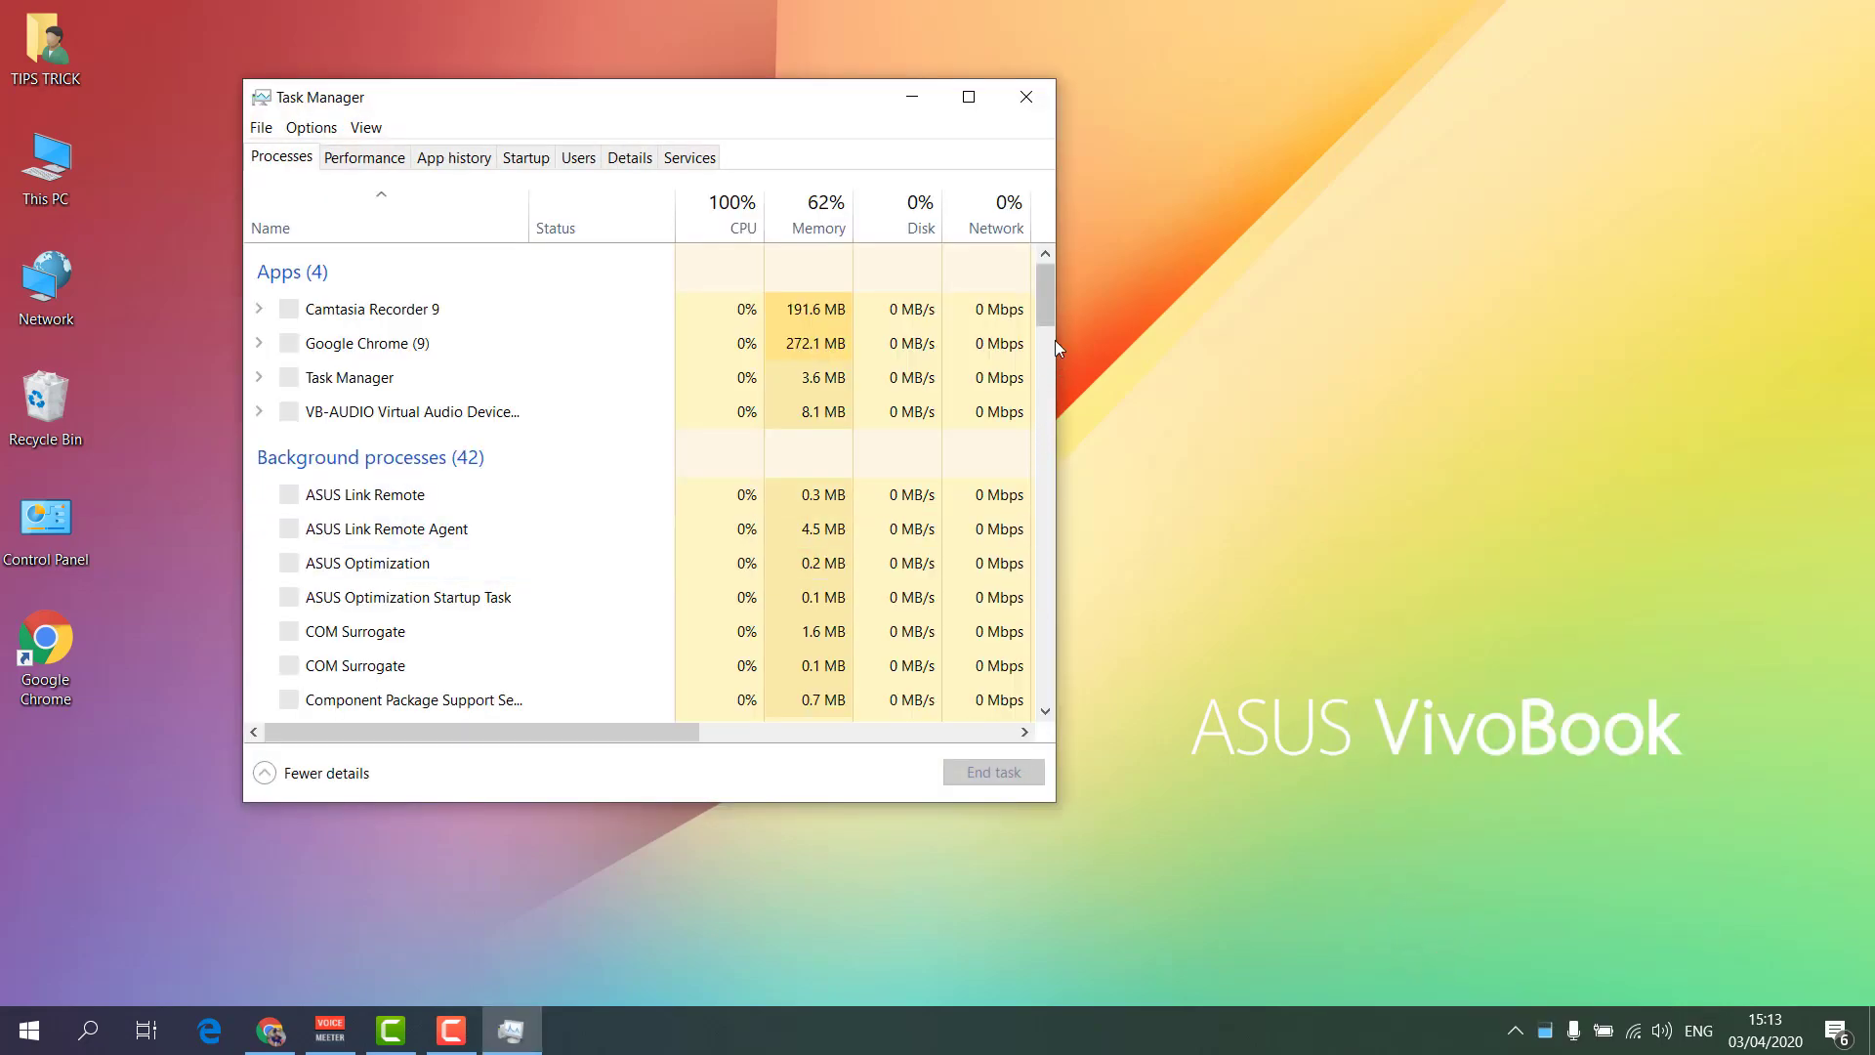
scroll(1055, 339, "down", 3)
left_click(1053, 312)
left_click_drag(1051, 310, 1051, 684)
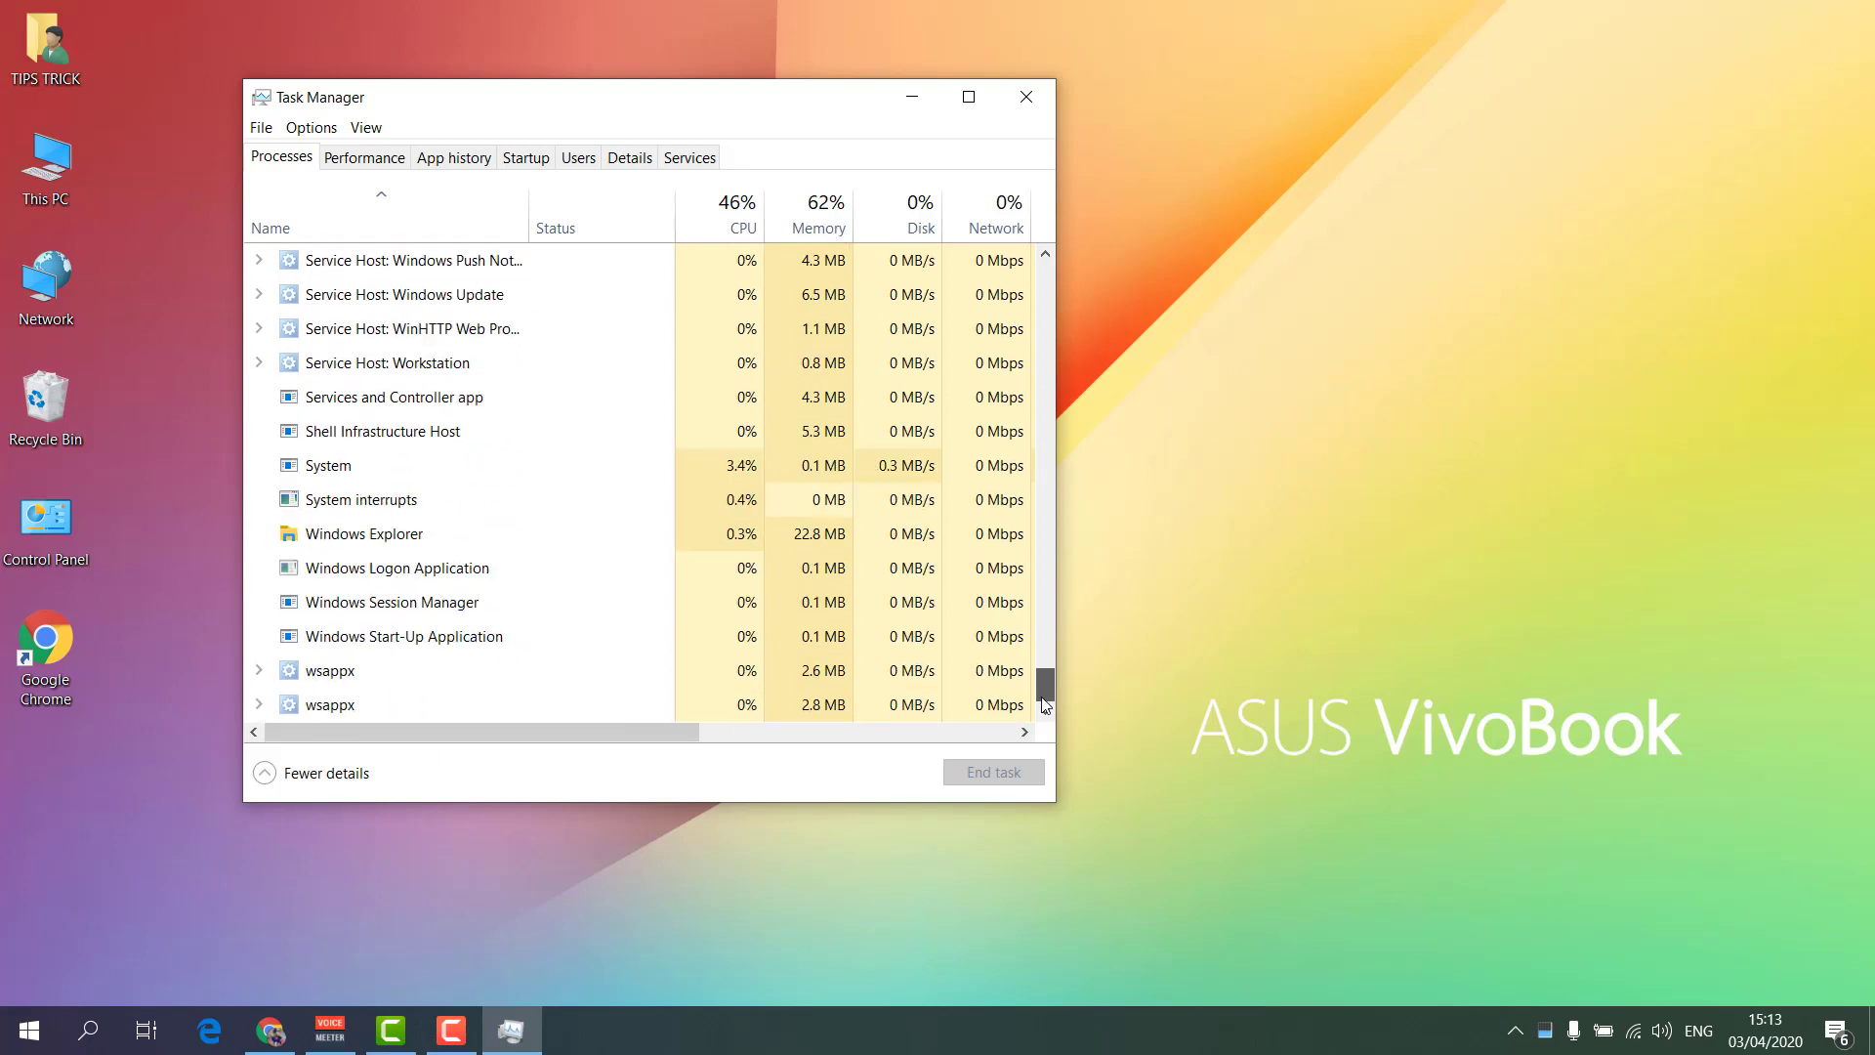
left_click(429, 537)
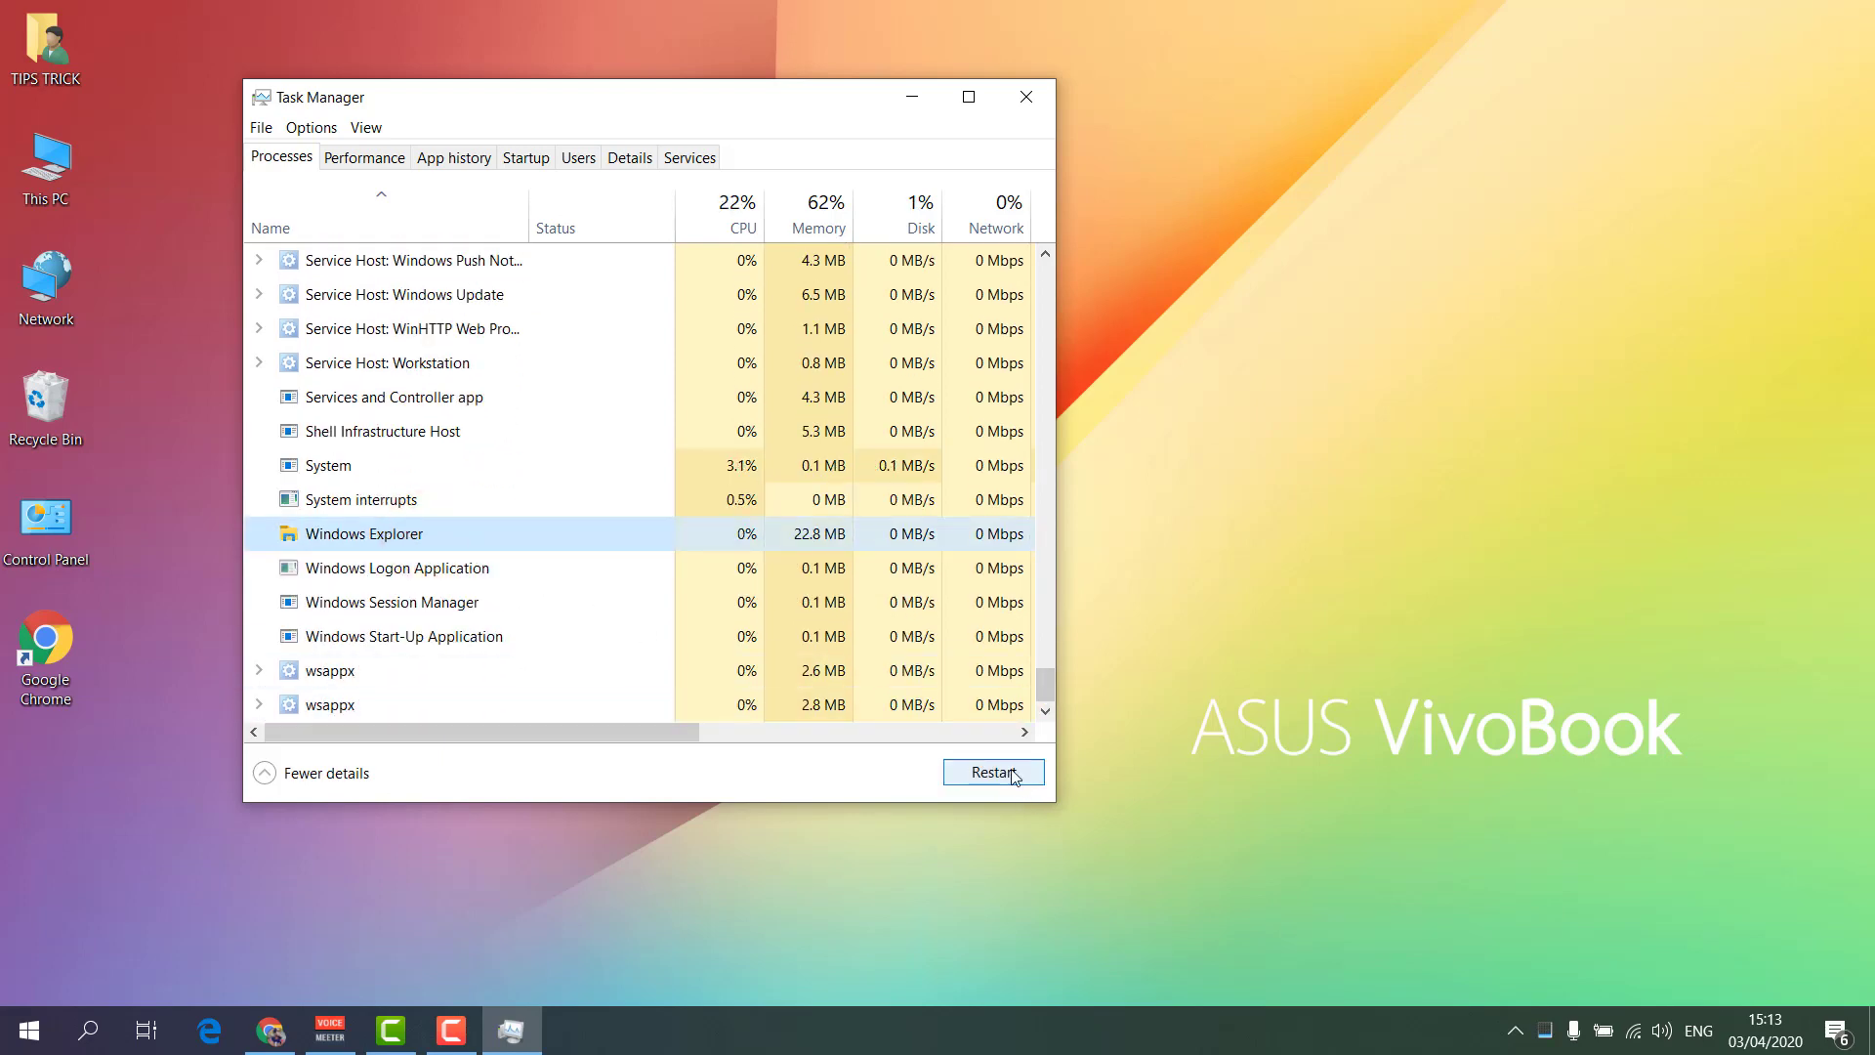
left_click(1020, 781)
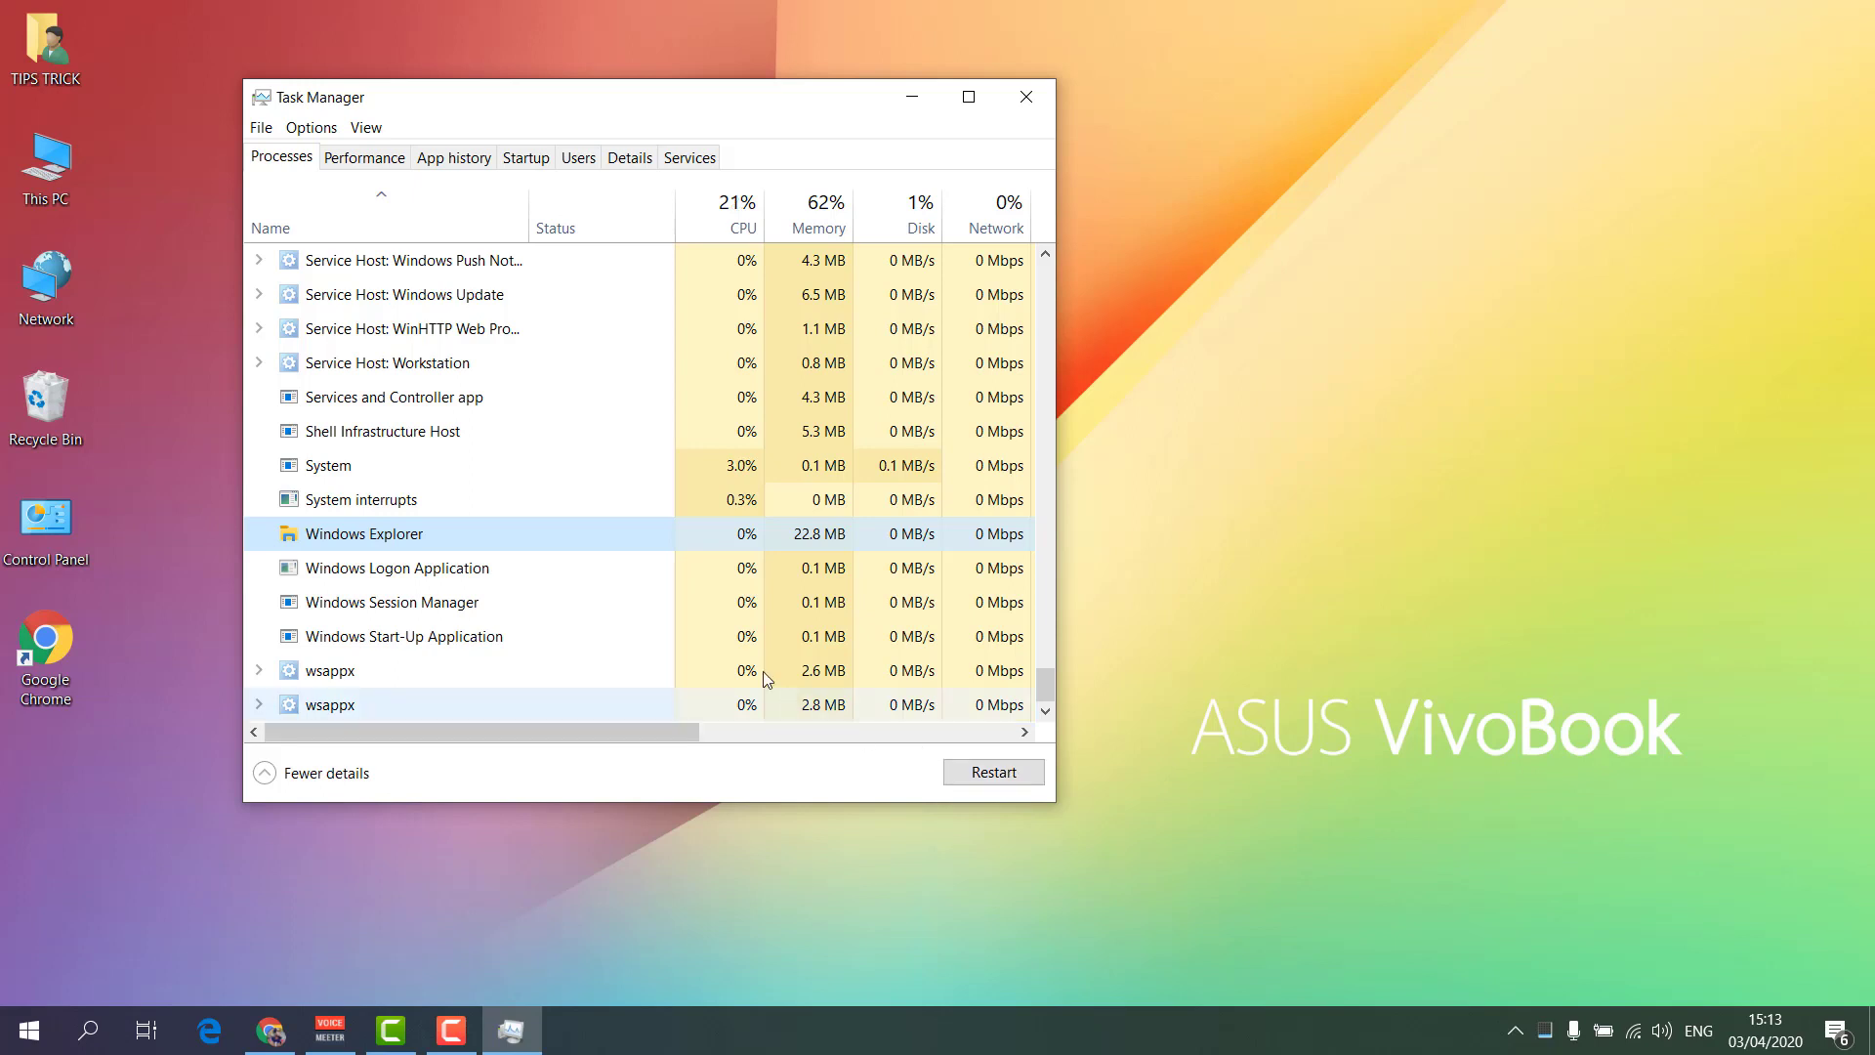
left_click(1026, 96)
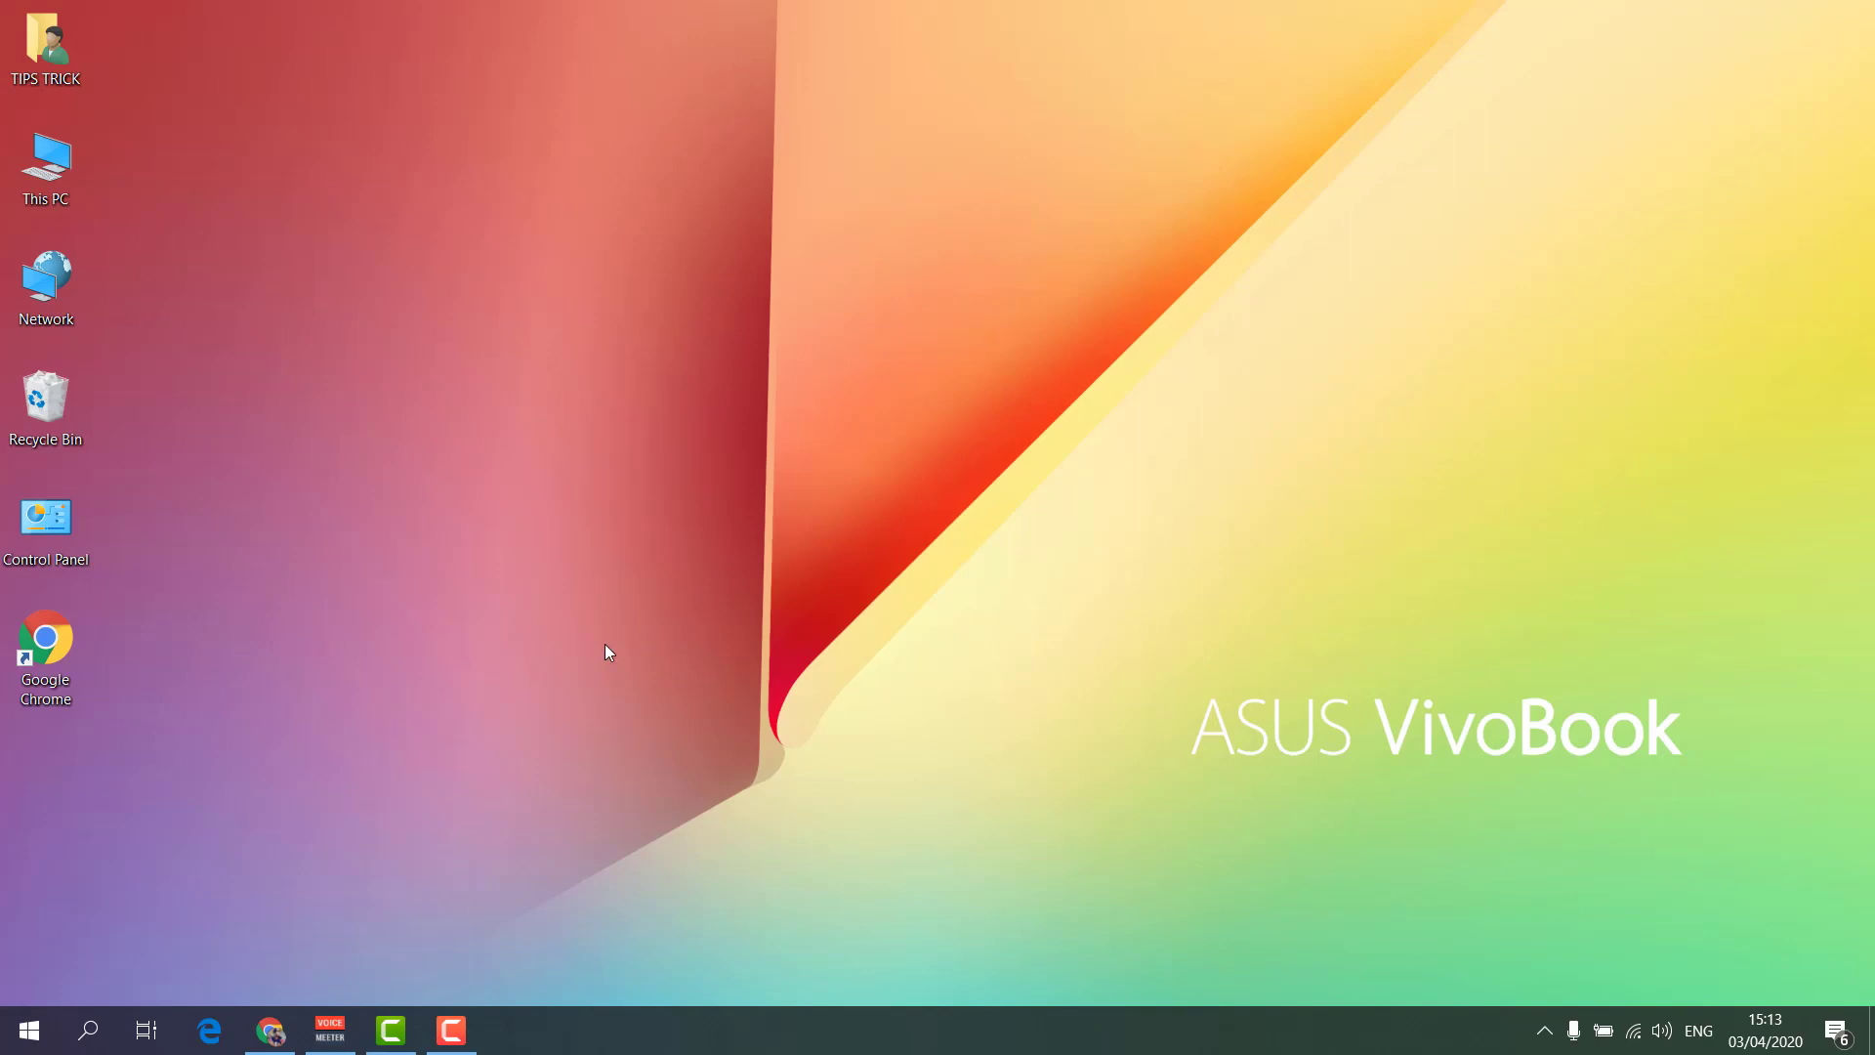
- Search Windows for the Services app and open it
left_click(90, 1035)
type("ser")
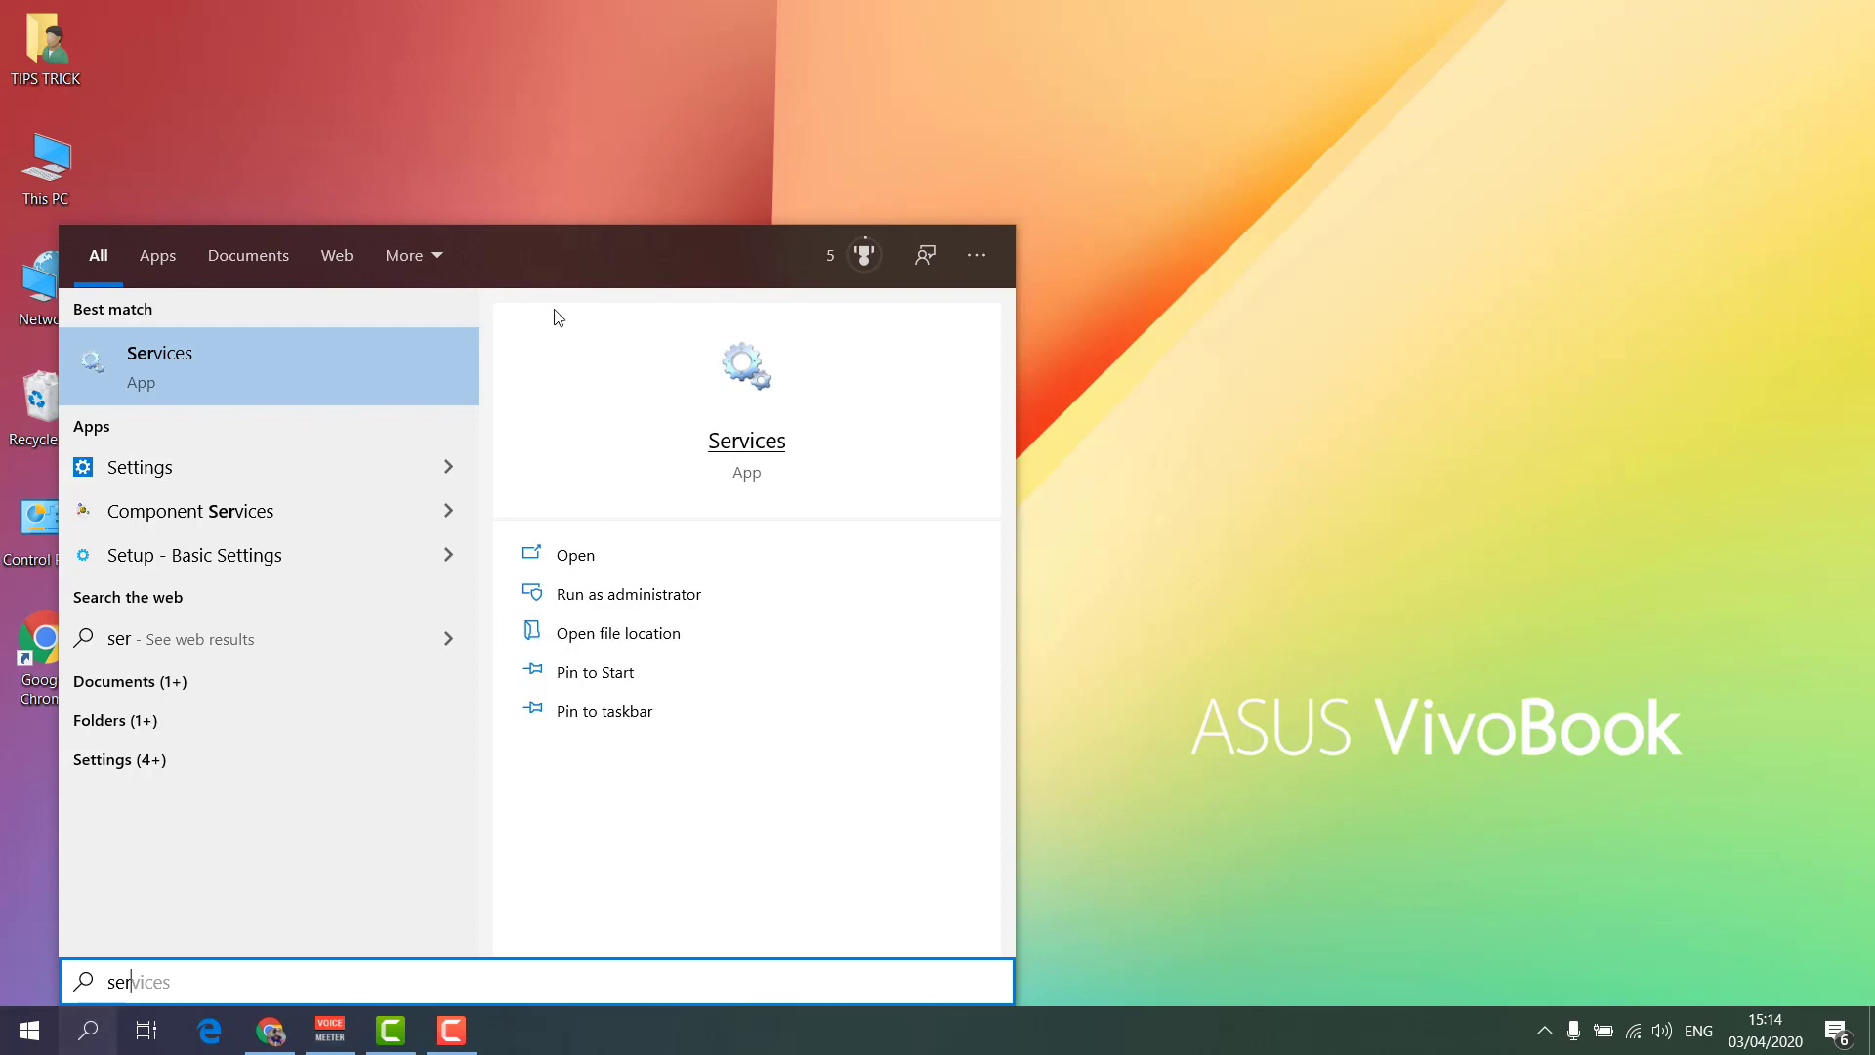
left_click(256, 332)
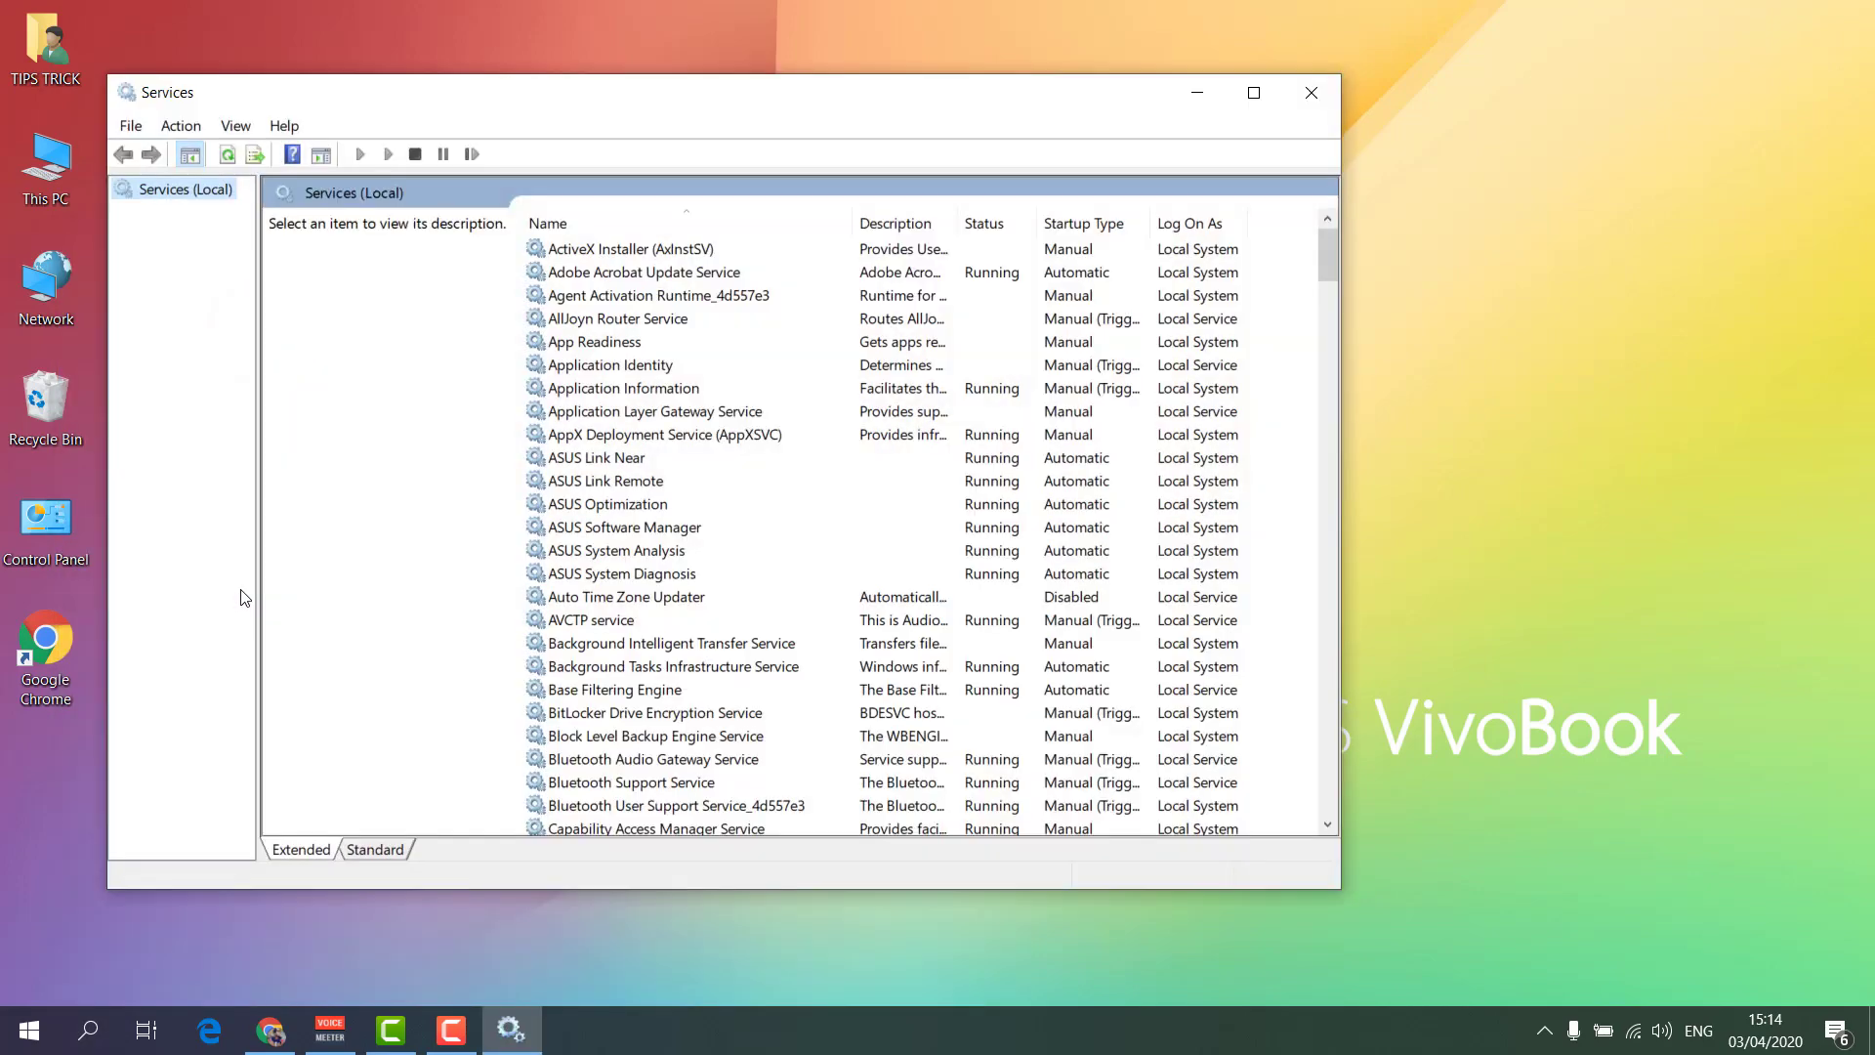
- Check the startup type and service status in the Windows Audio service's properties, leaving the settings as they are
left_click(554, 692)
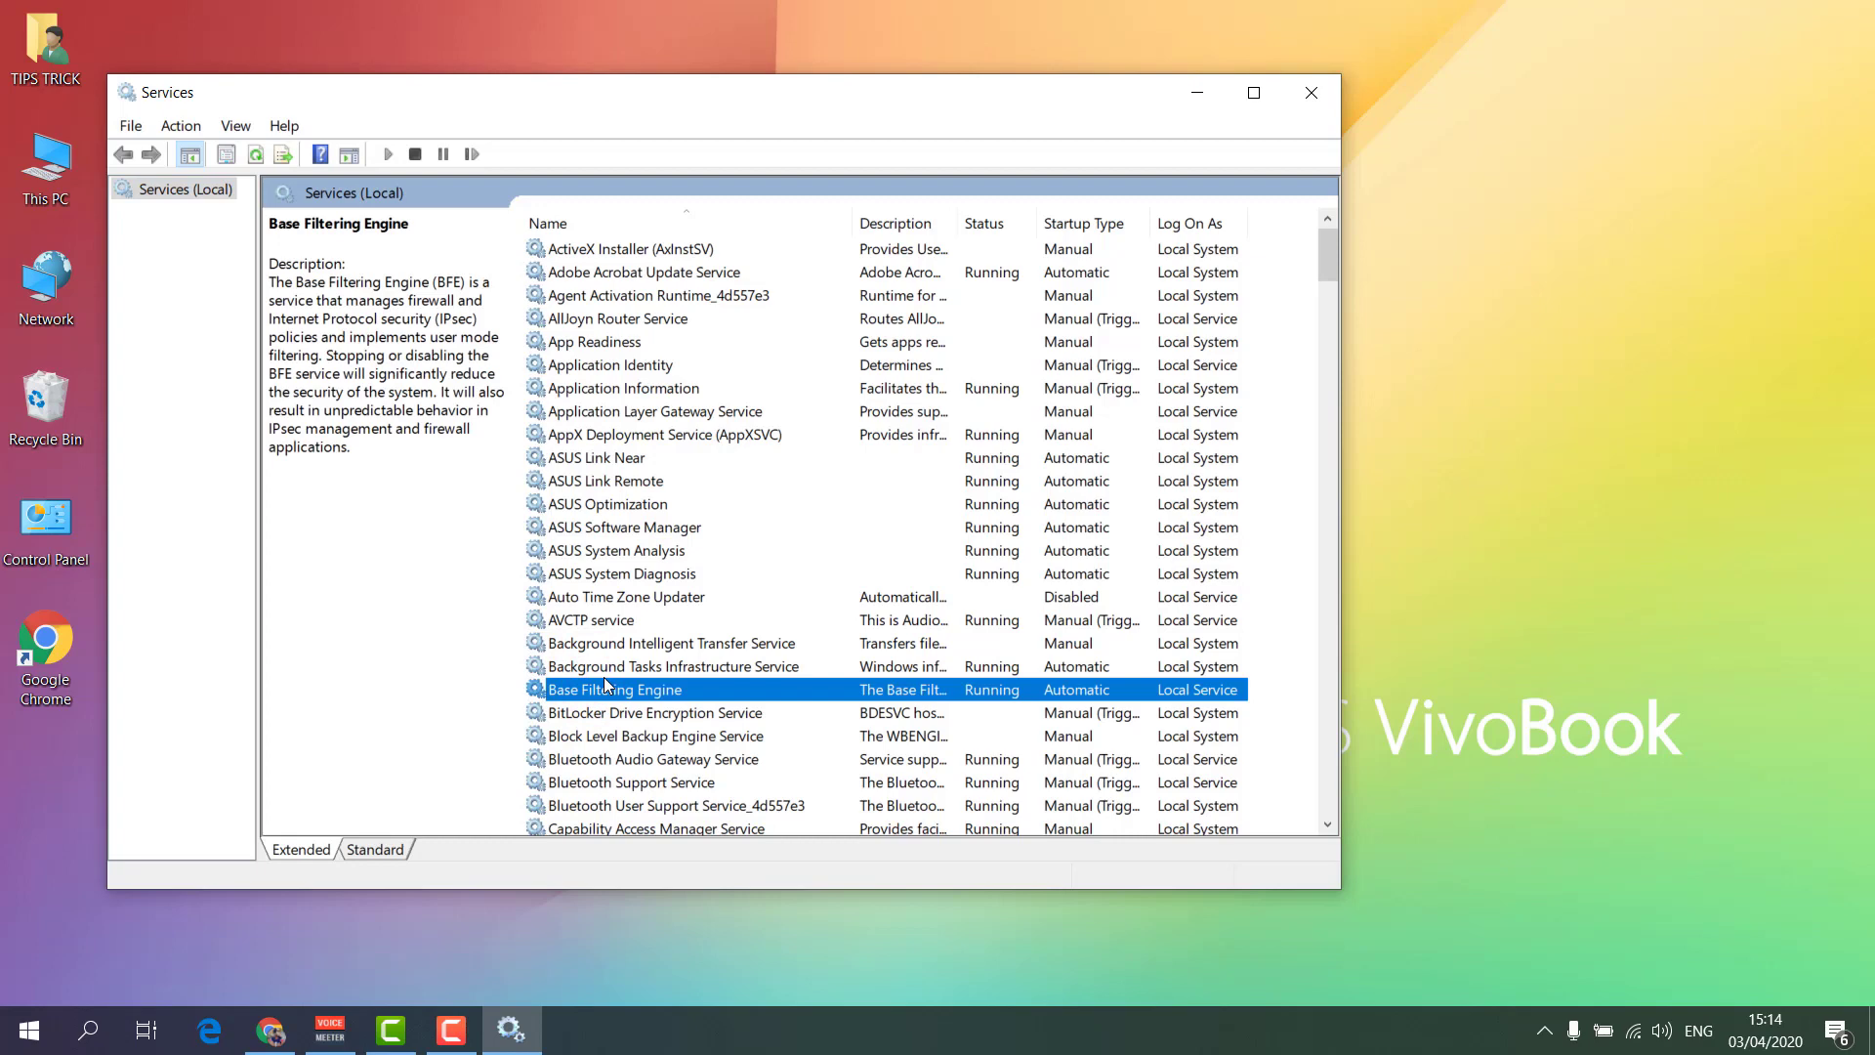
key("w")
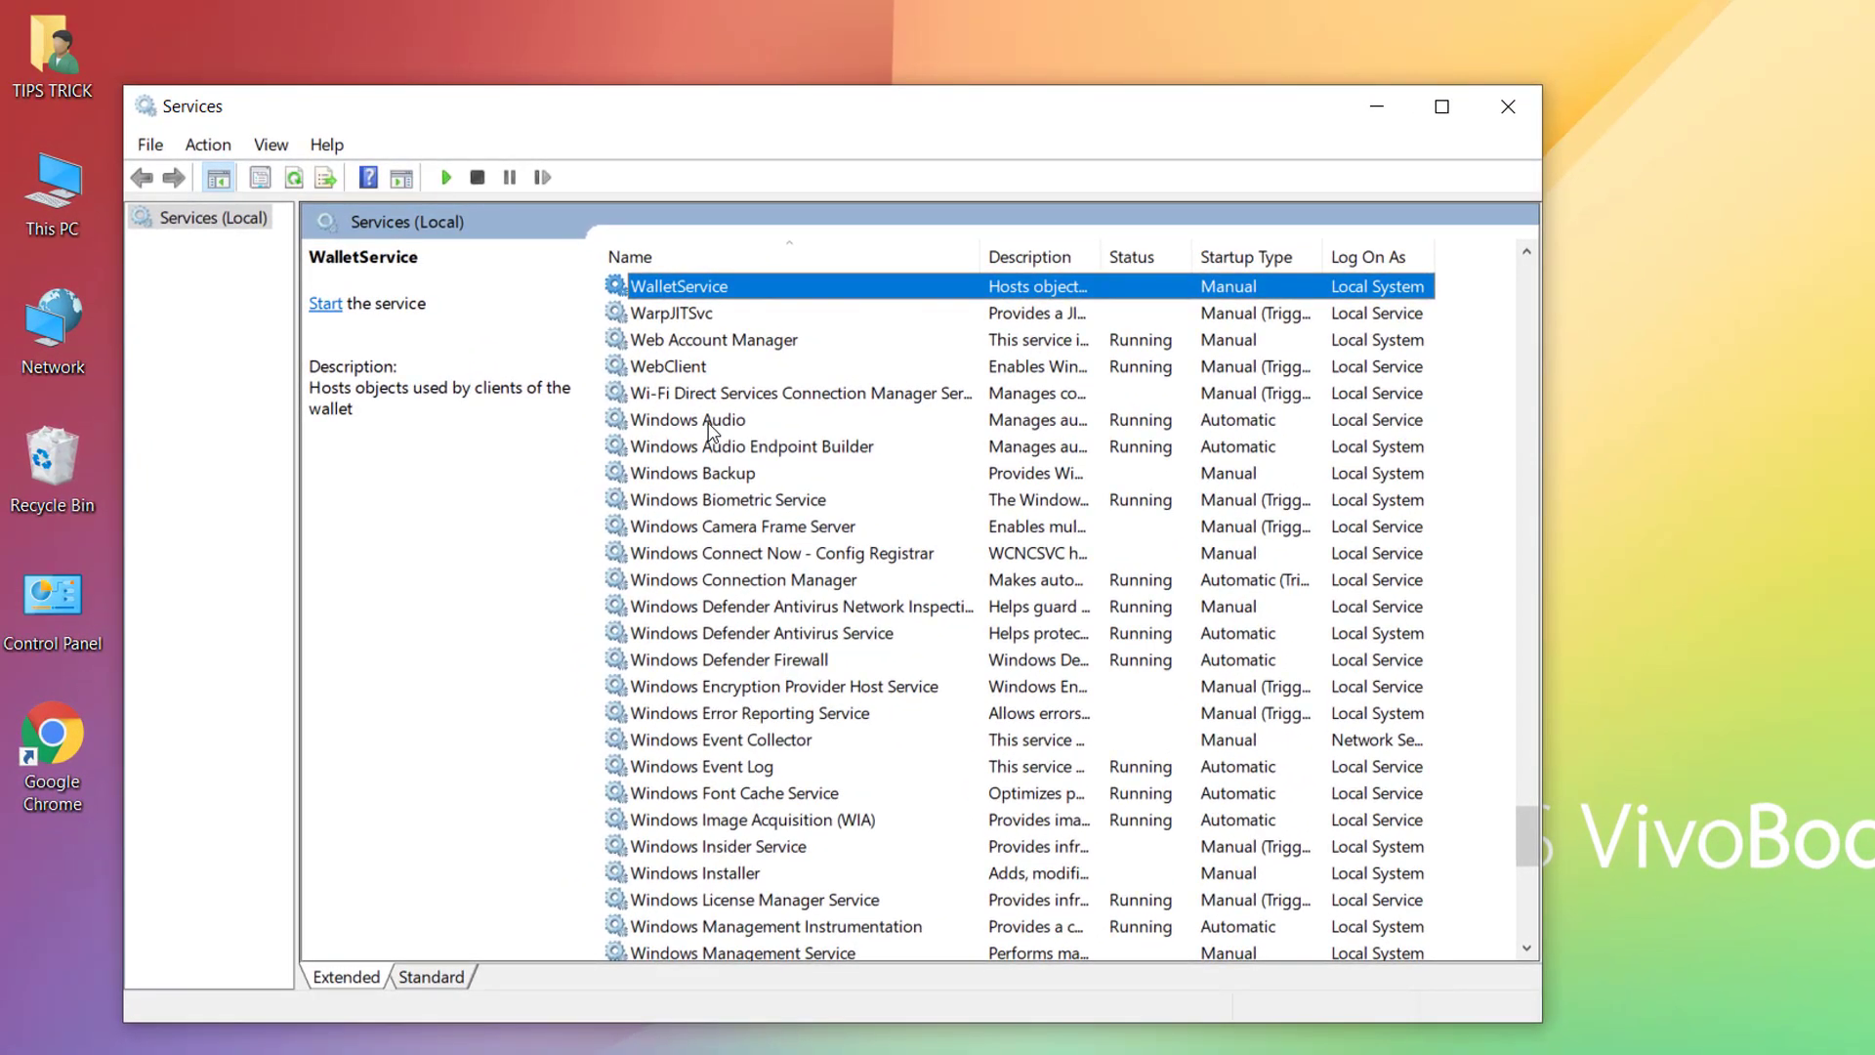
left_click(693, 419)
double_click(696, 427)
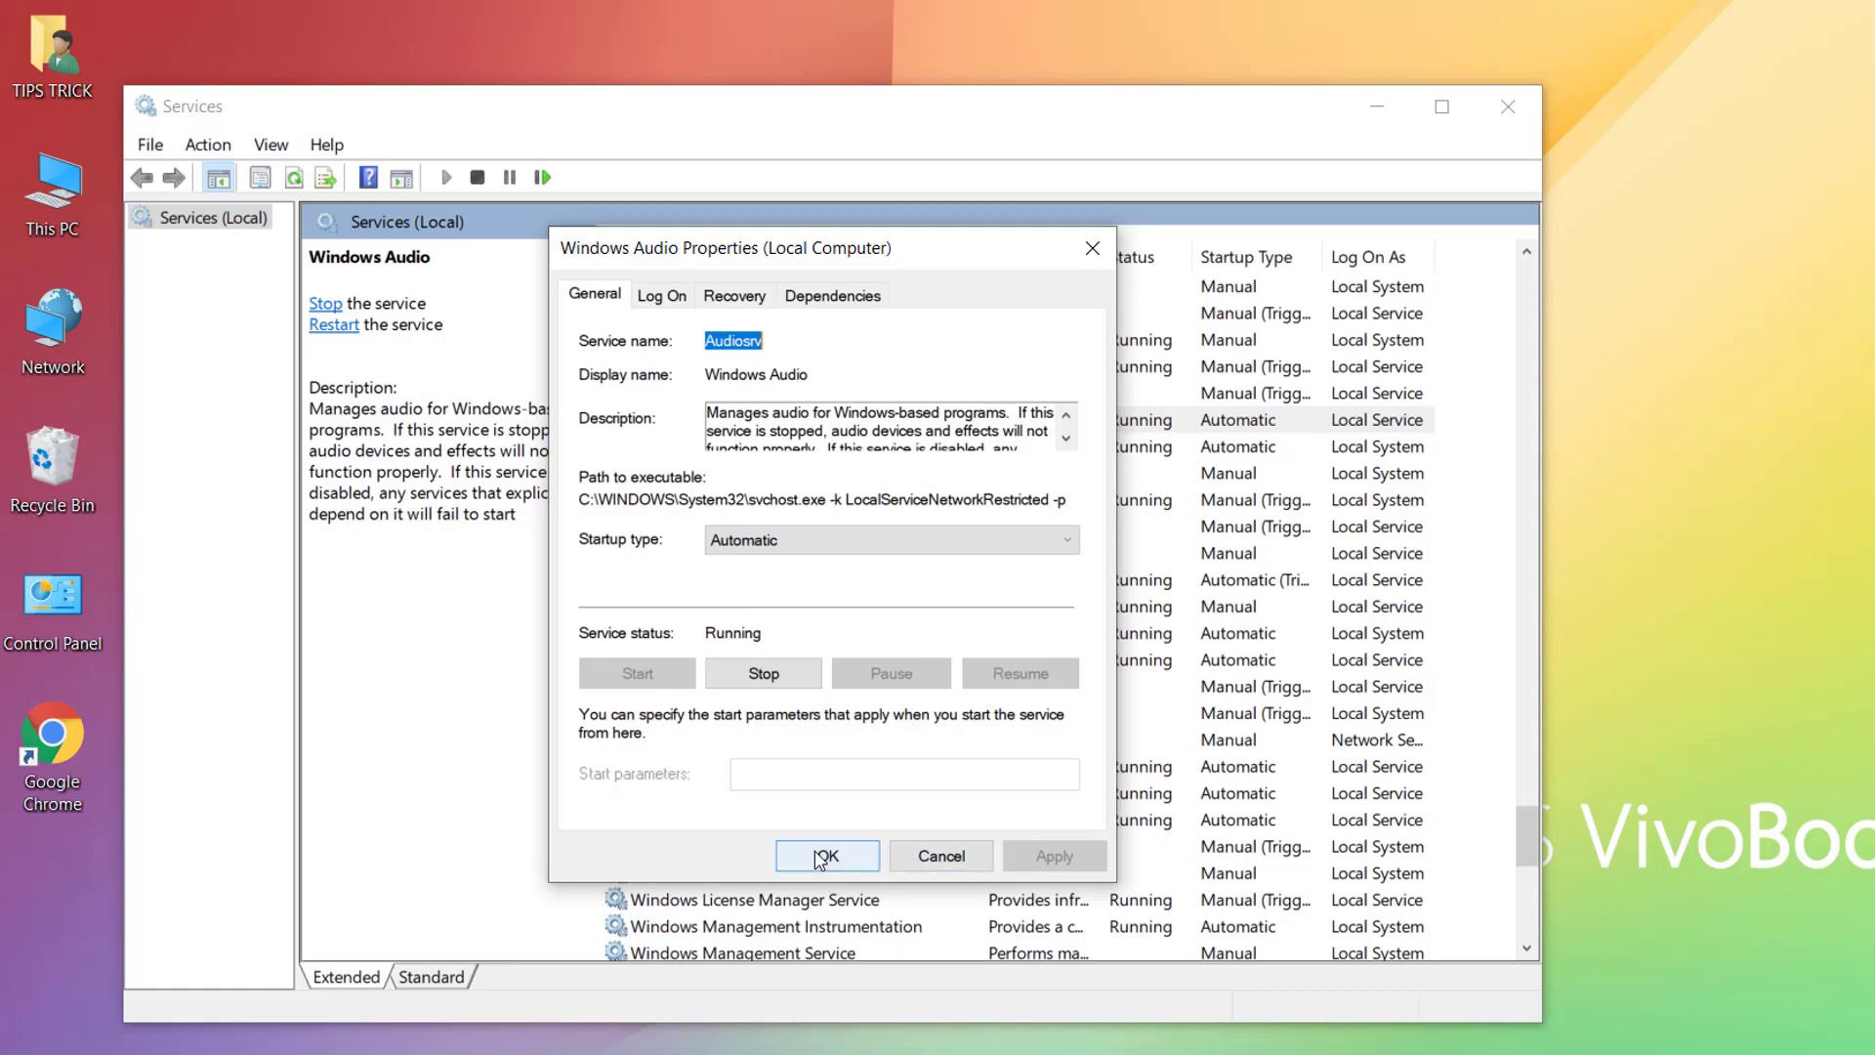
left_click(919, 856)
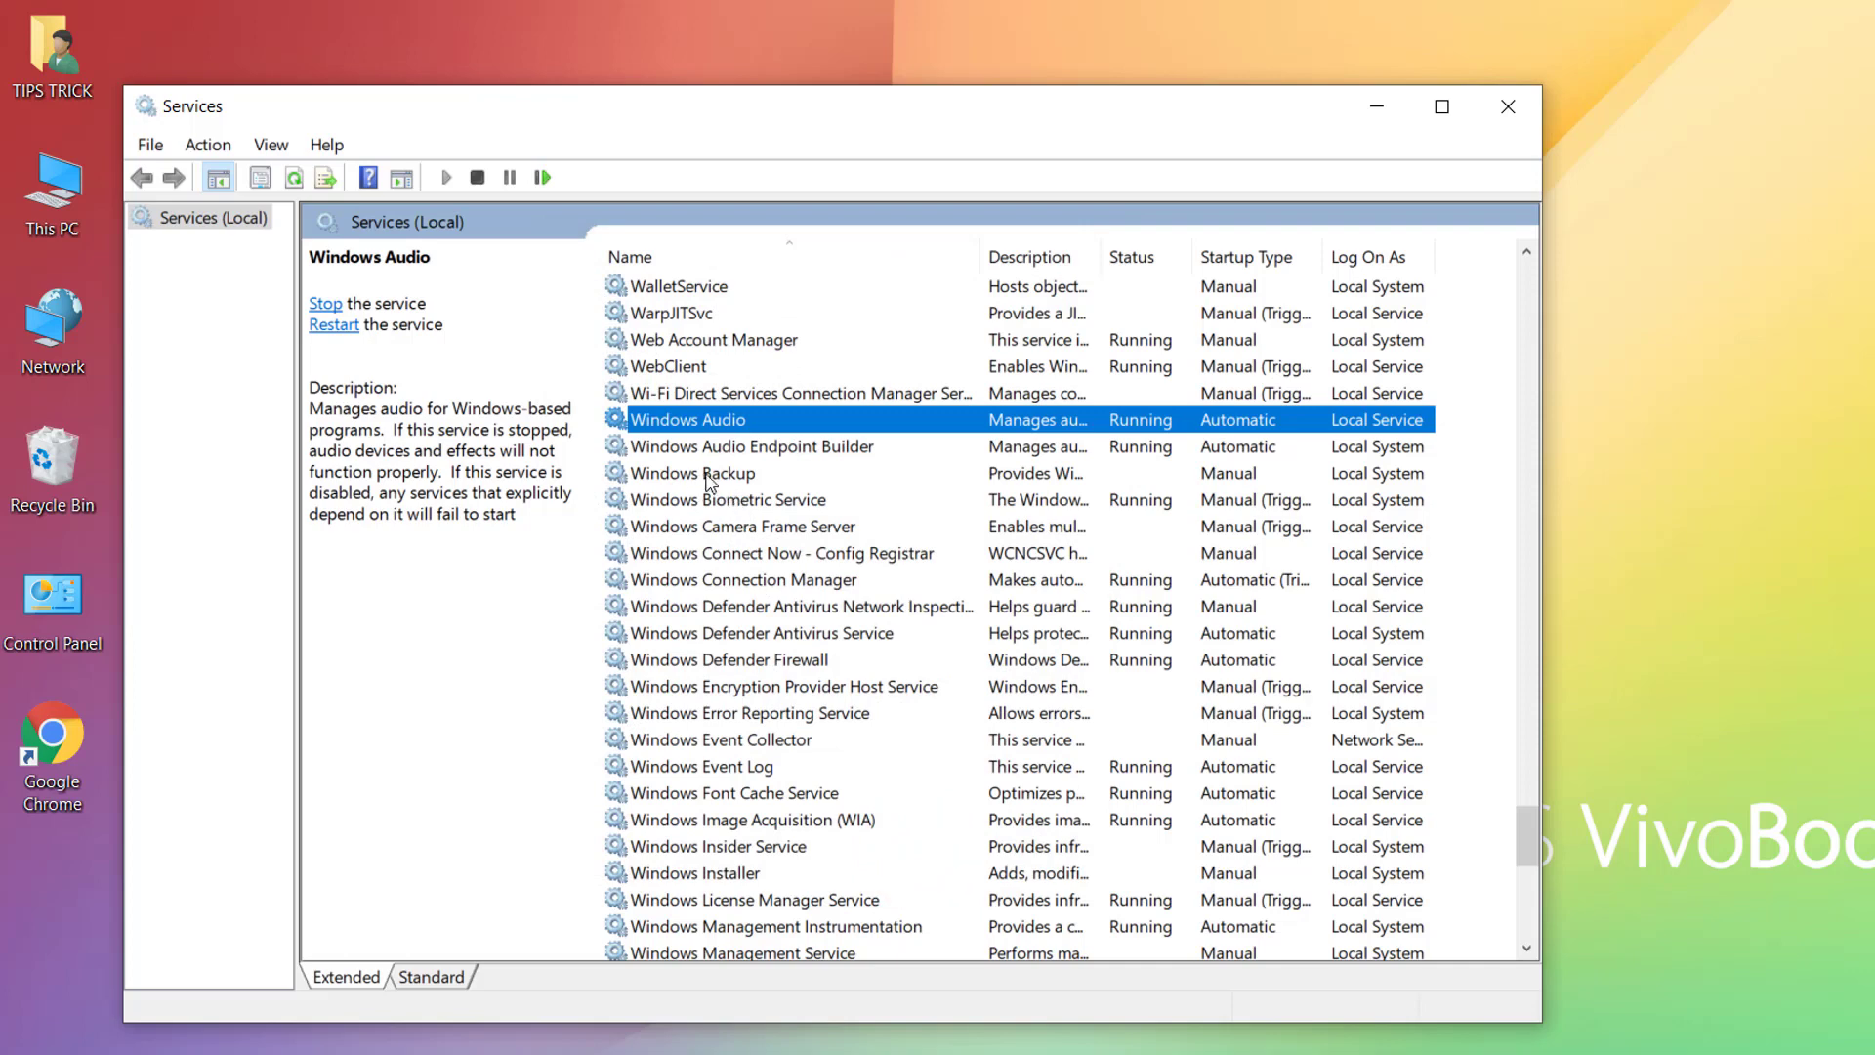
- Inspect the Windows Audio Endpoint Builder service's properties for its startup type and status
left_click(725, 446)
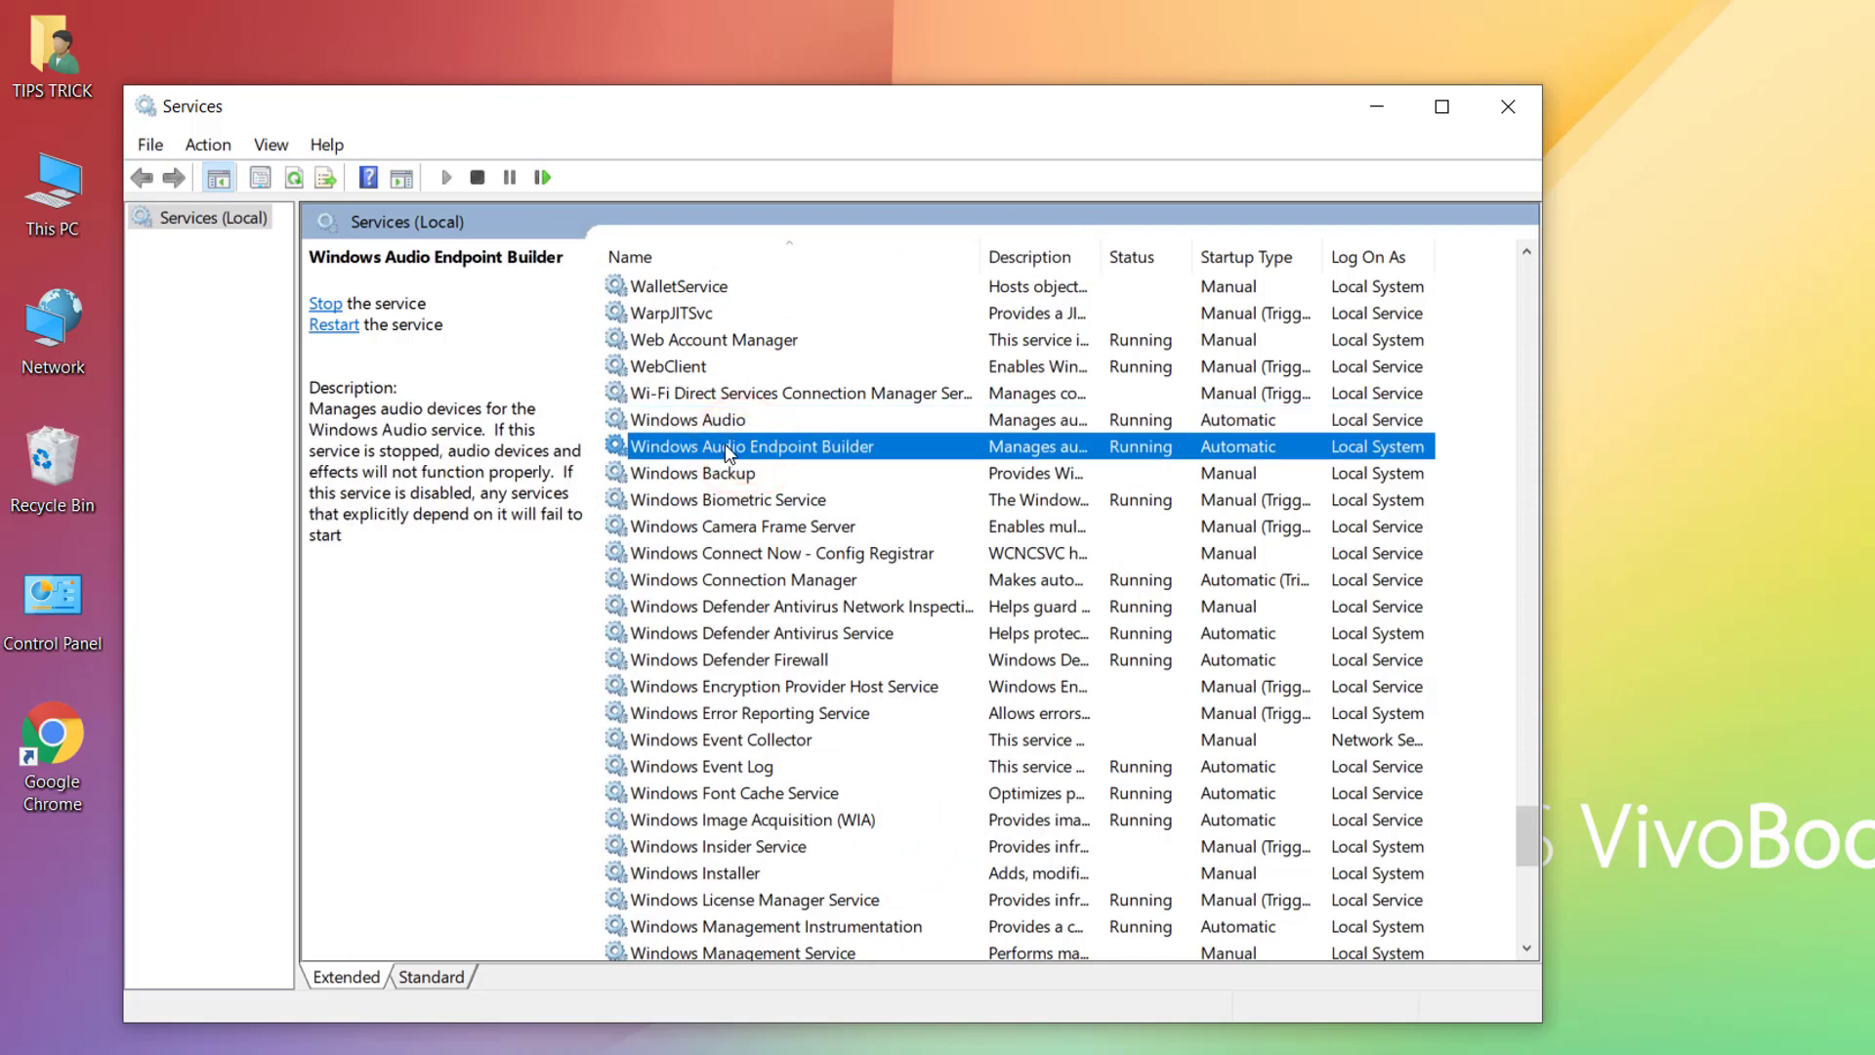
double_click(725, 446)
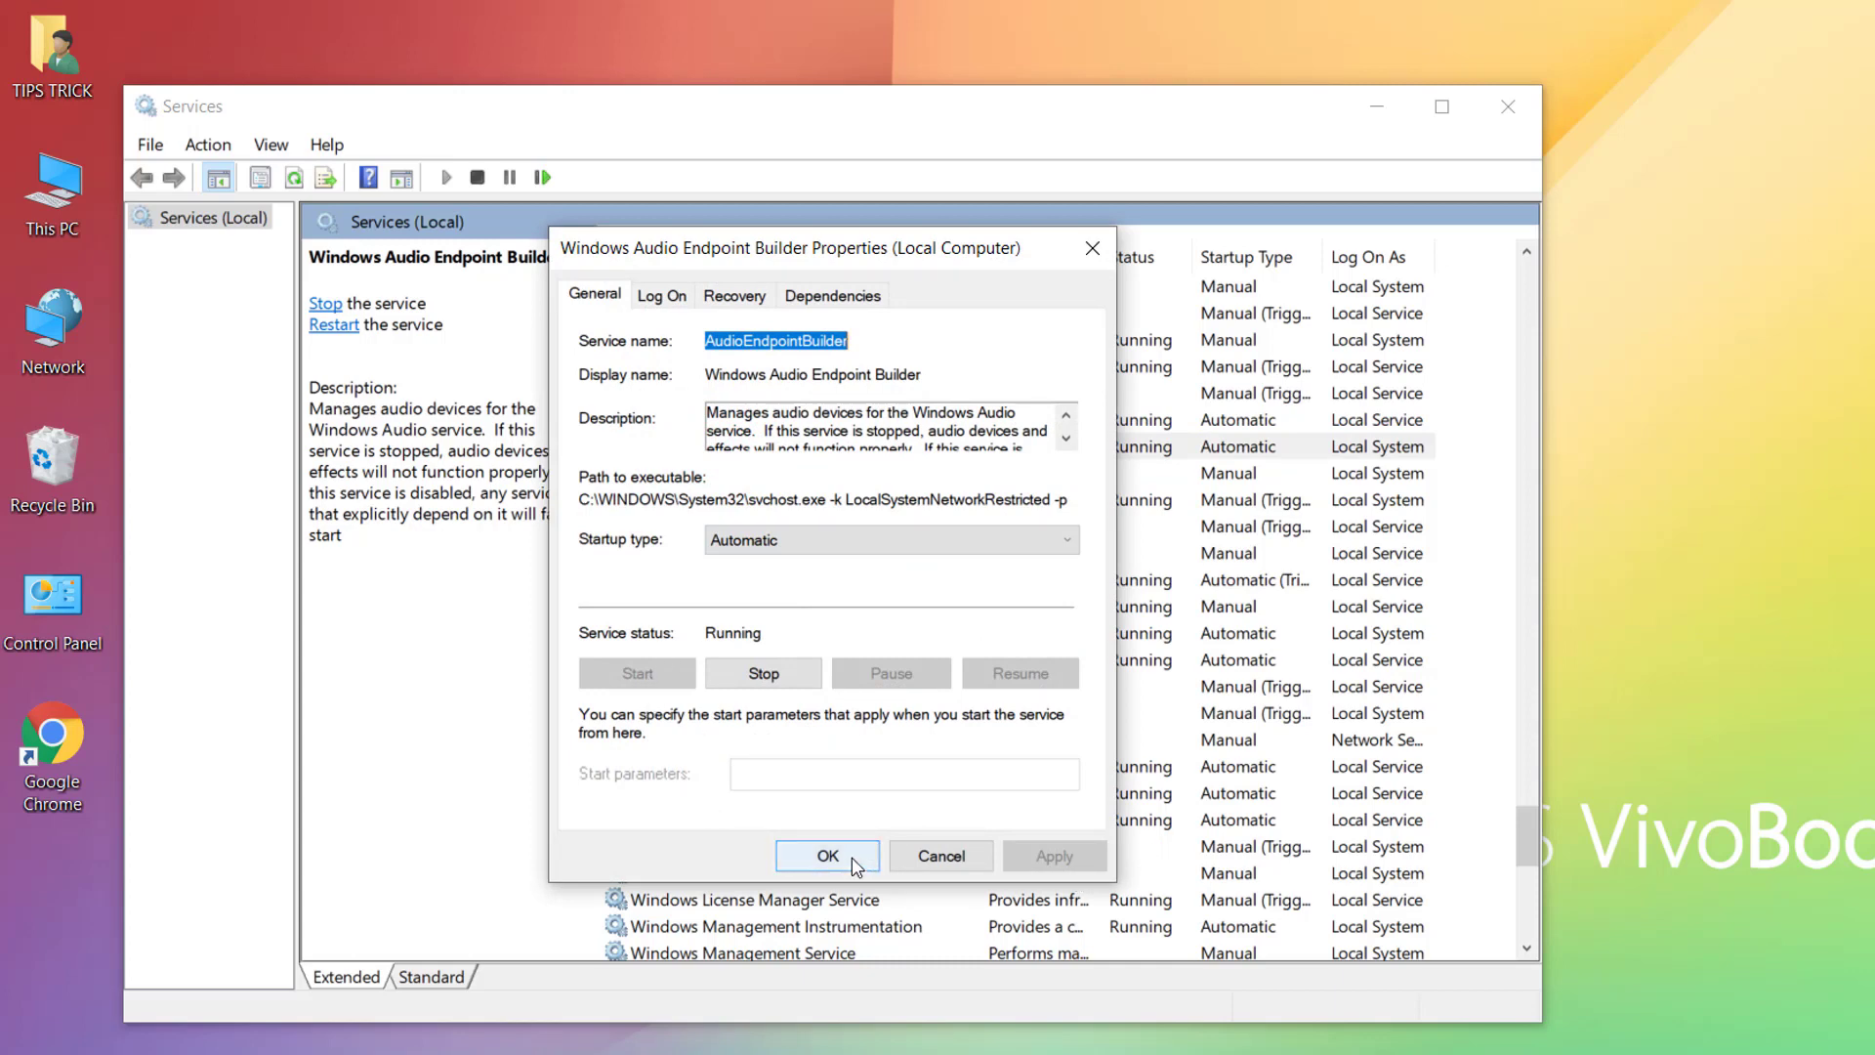
left_click(948, 860)
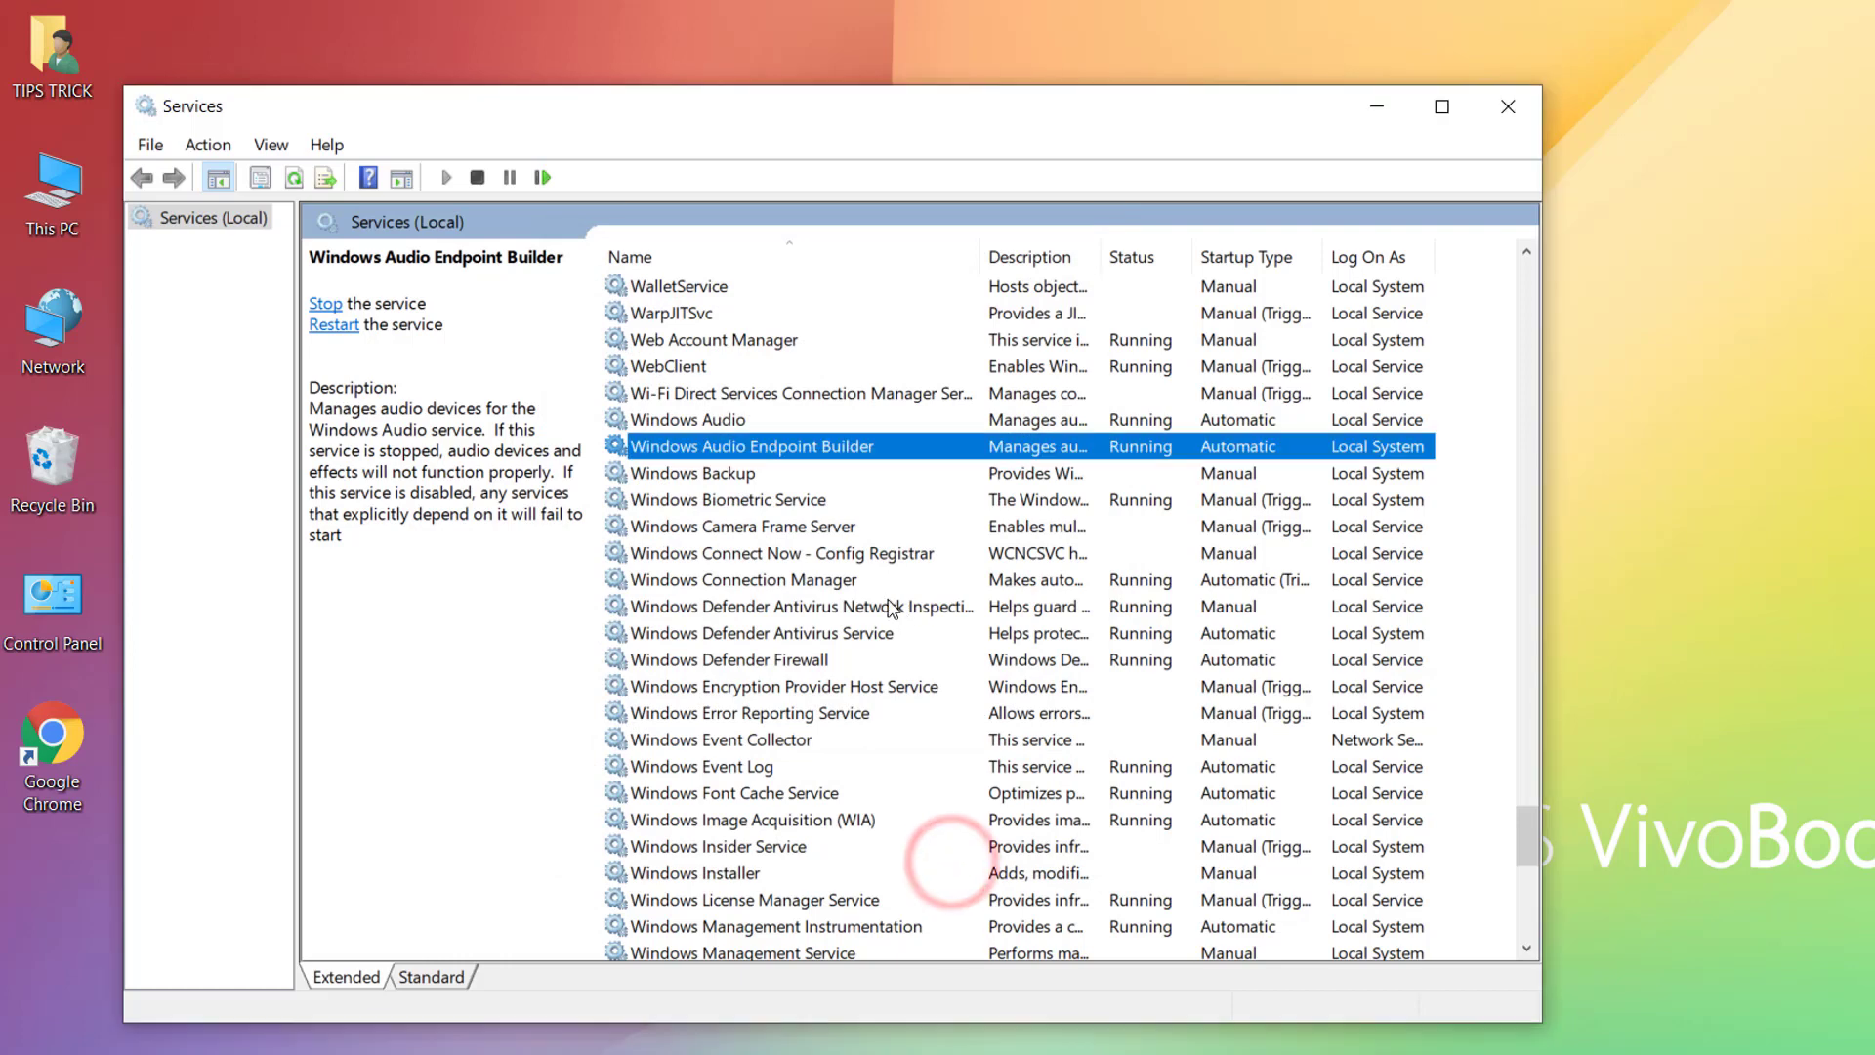
- Find the DCOM Server Process Launcher service and review its startup type and status in its properties
left_click(890, 607)
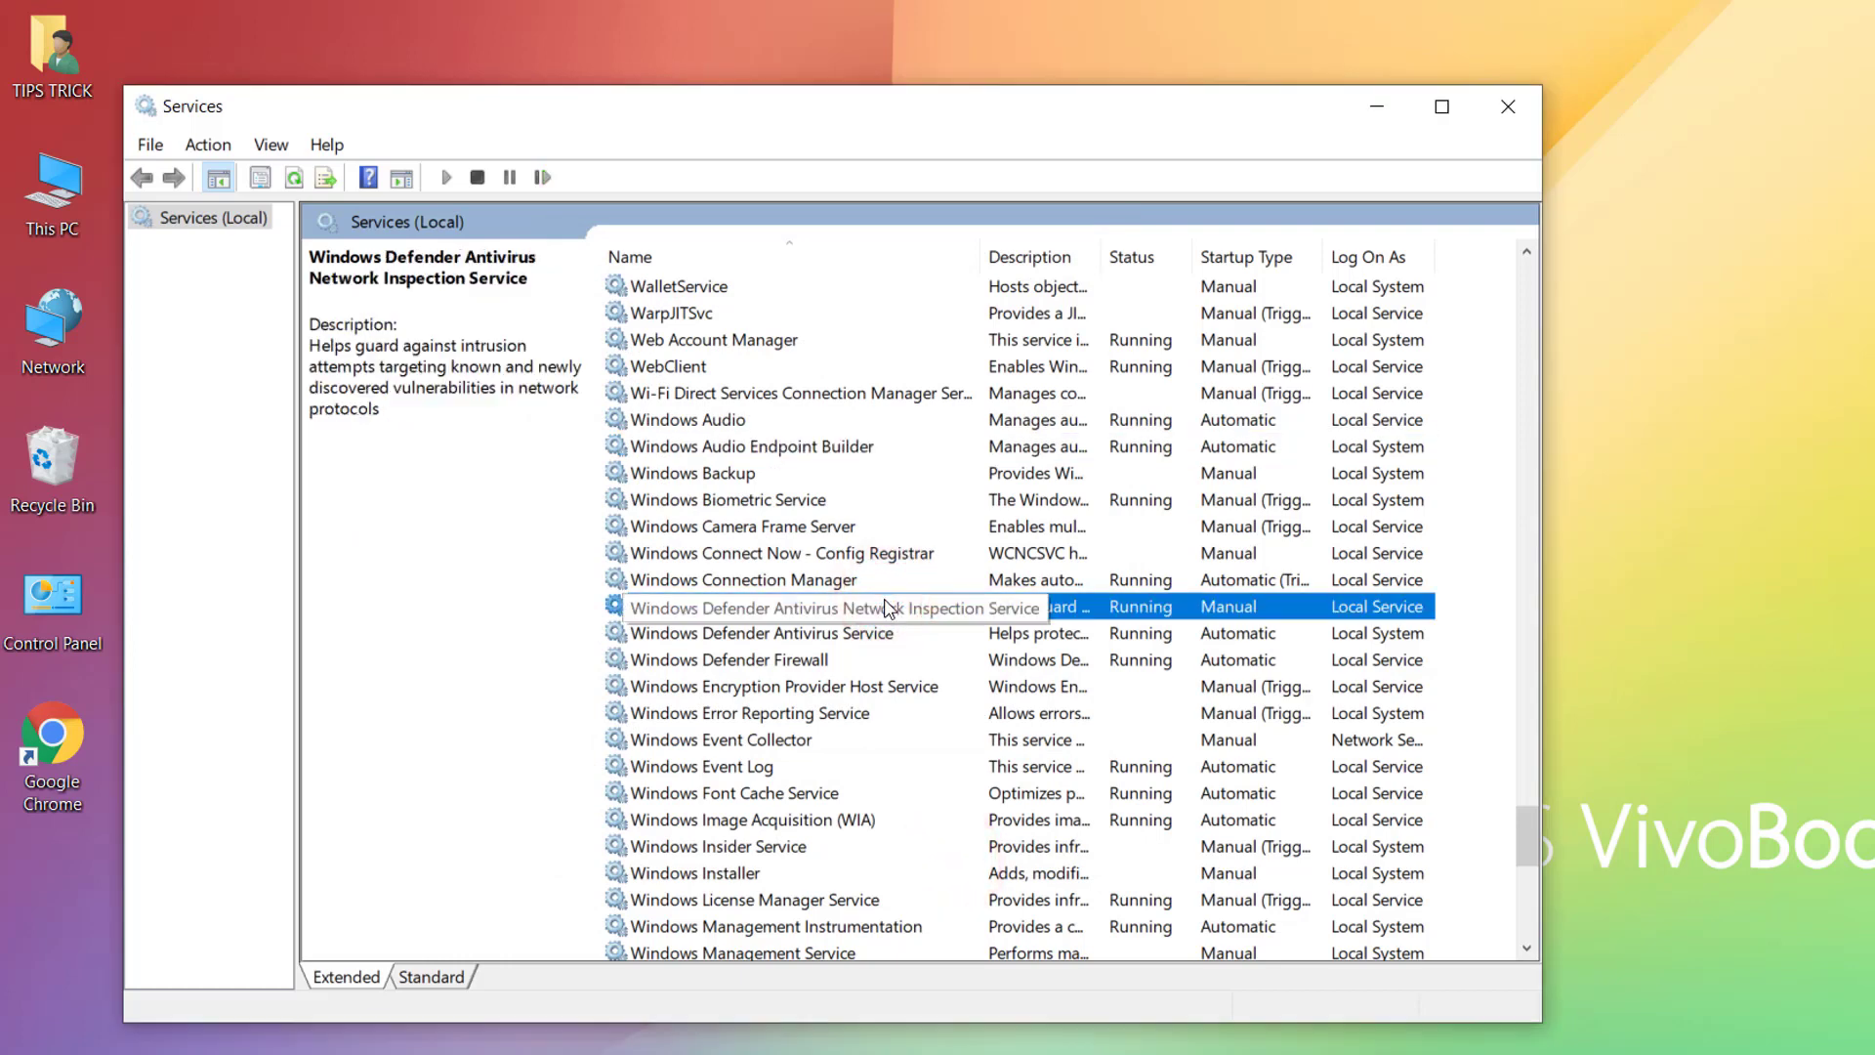
key("d")
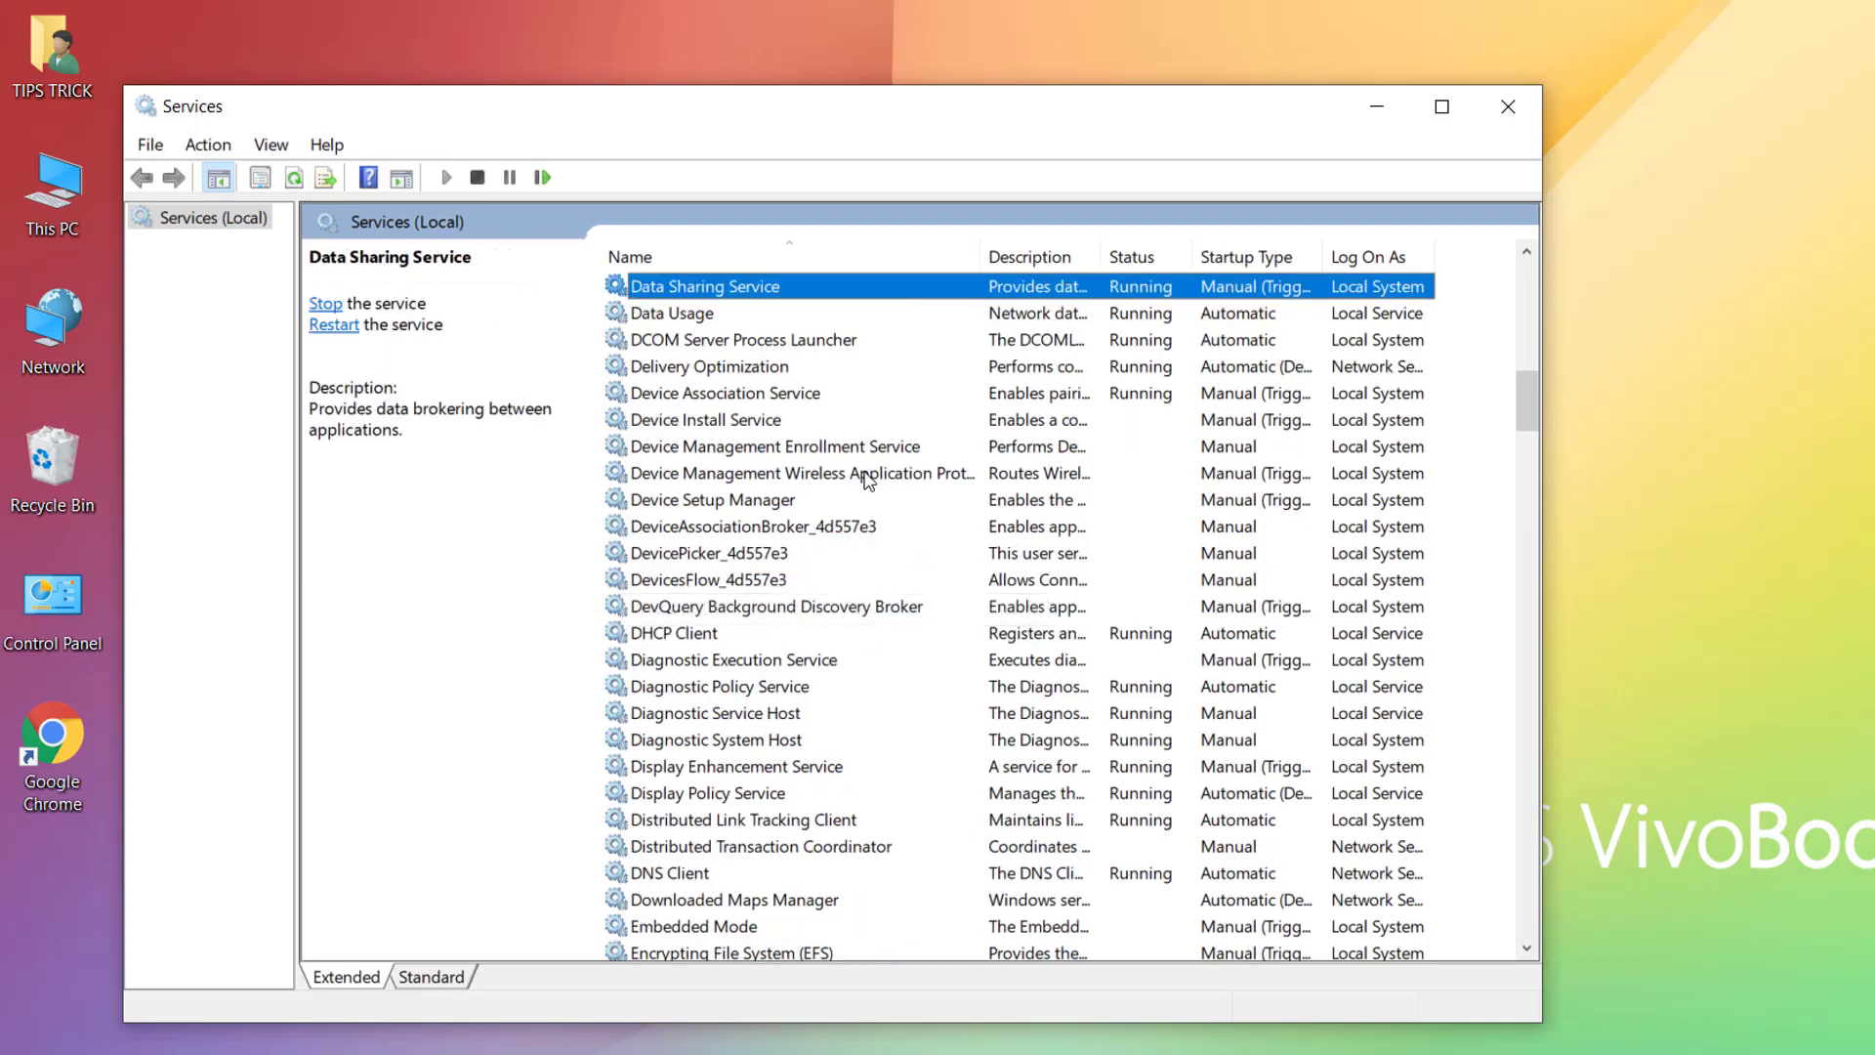
left_click(760, 344)
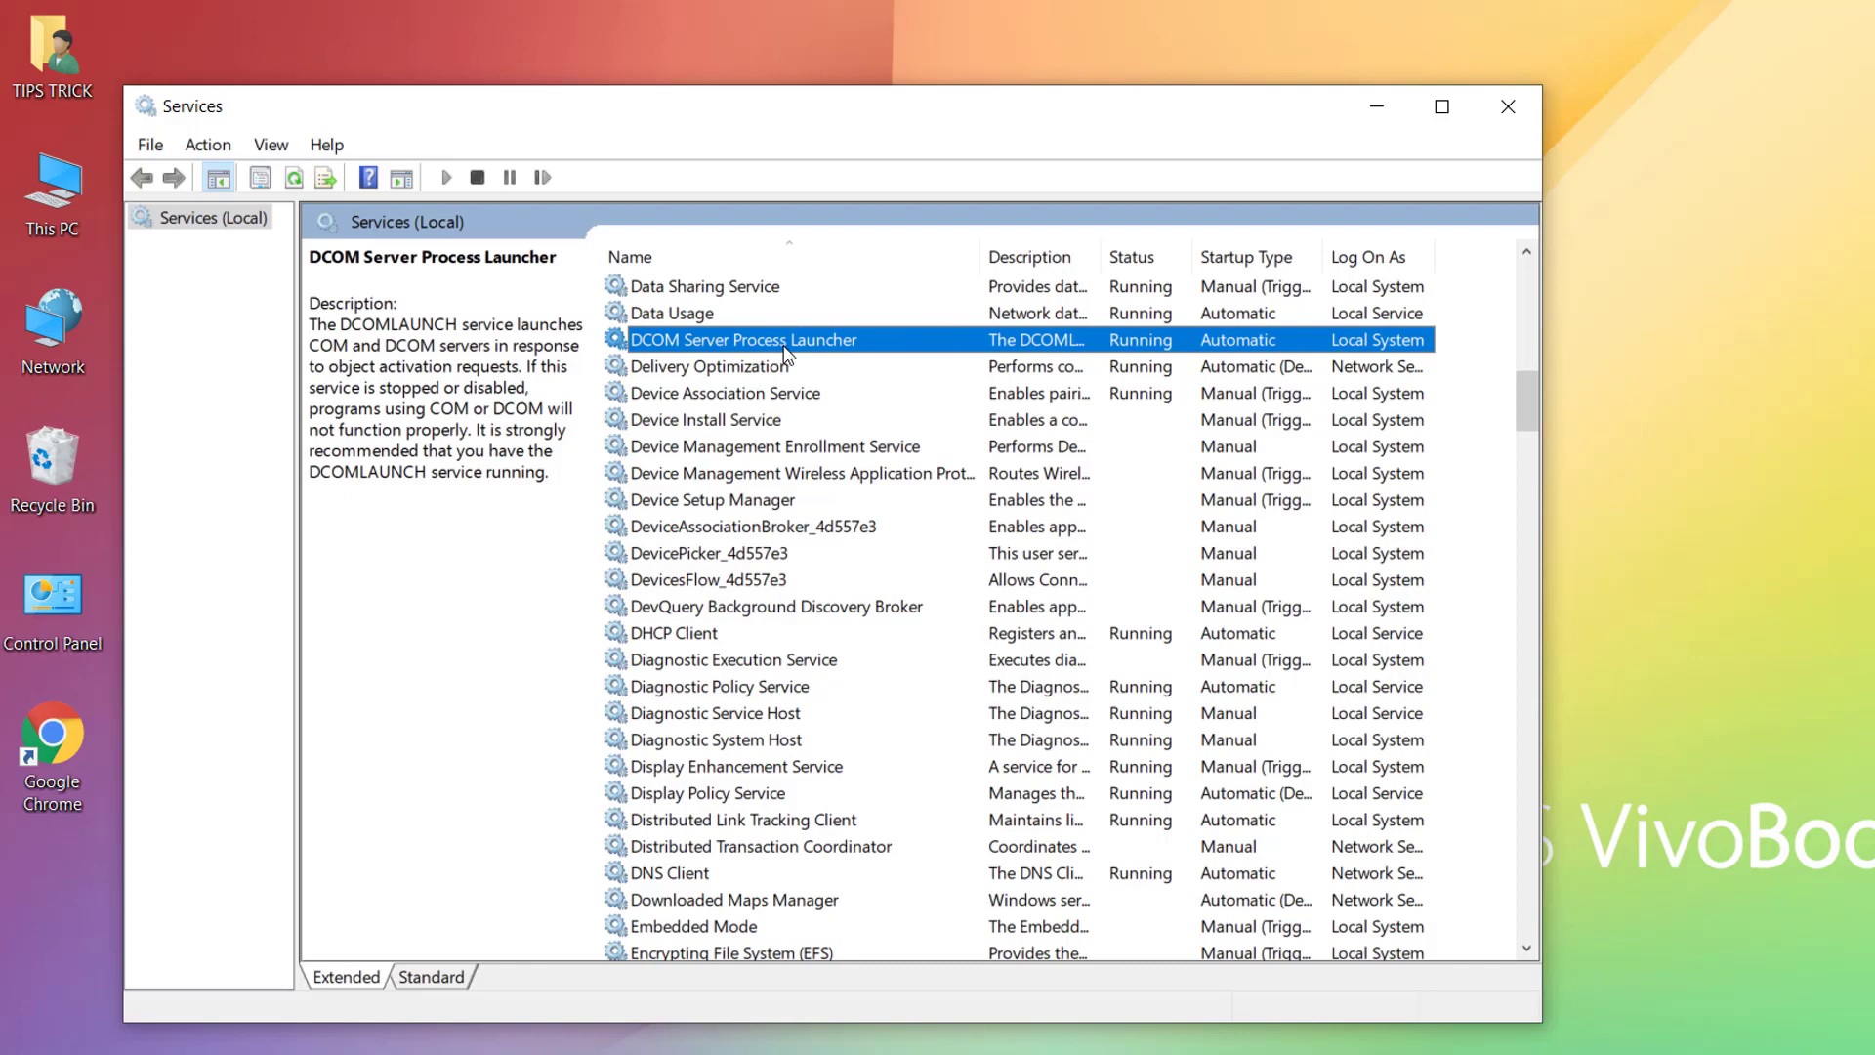
double_click(784, 351)
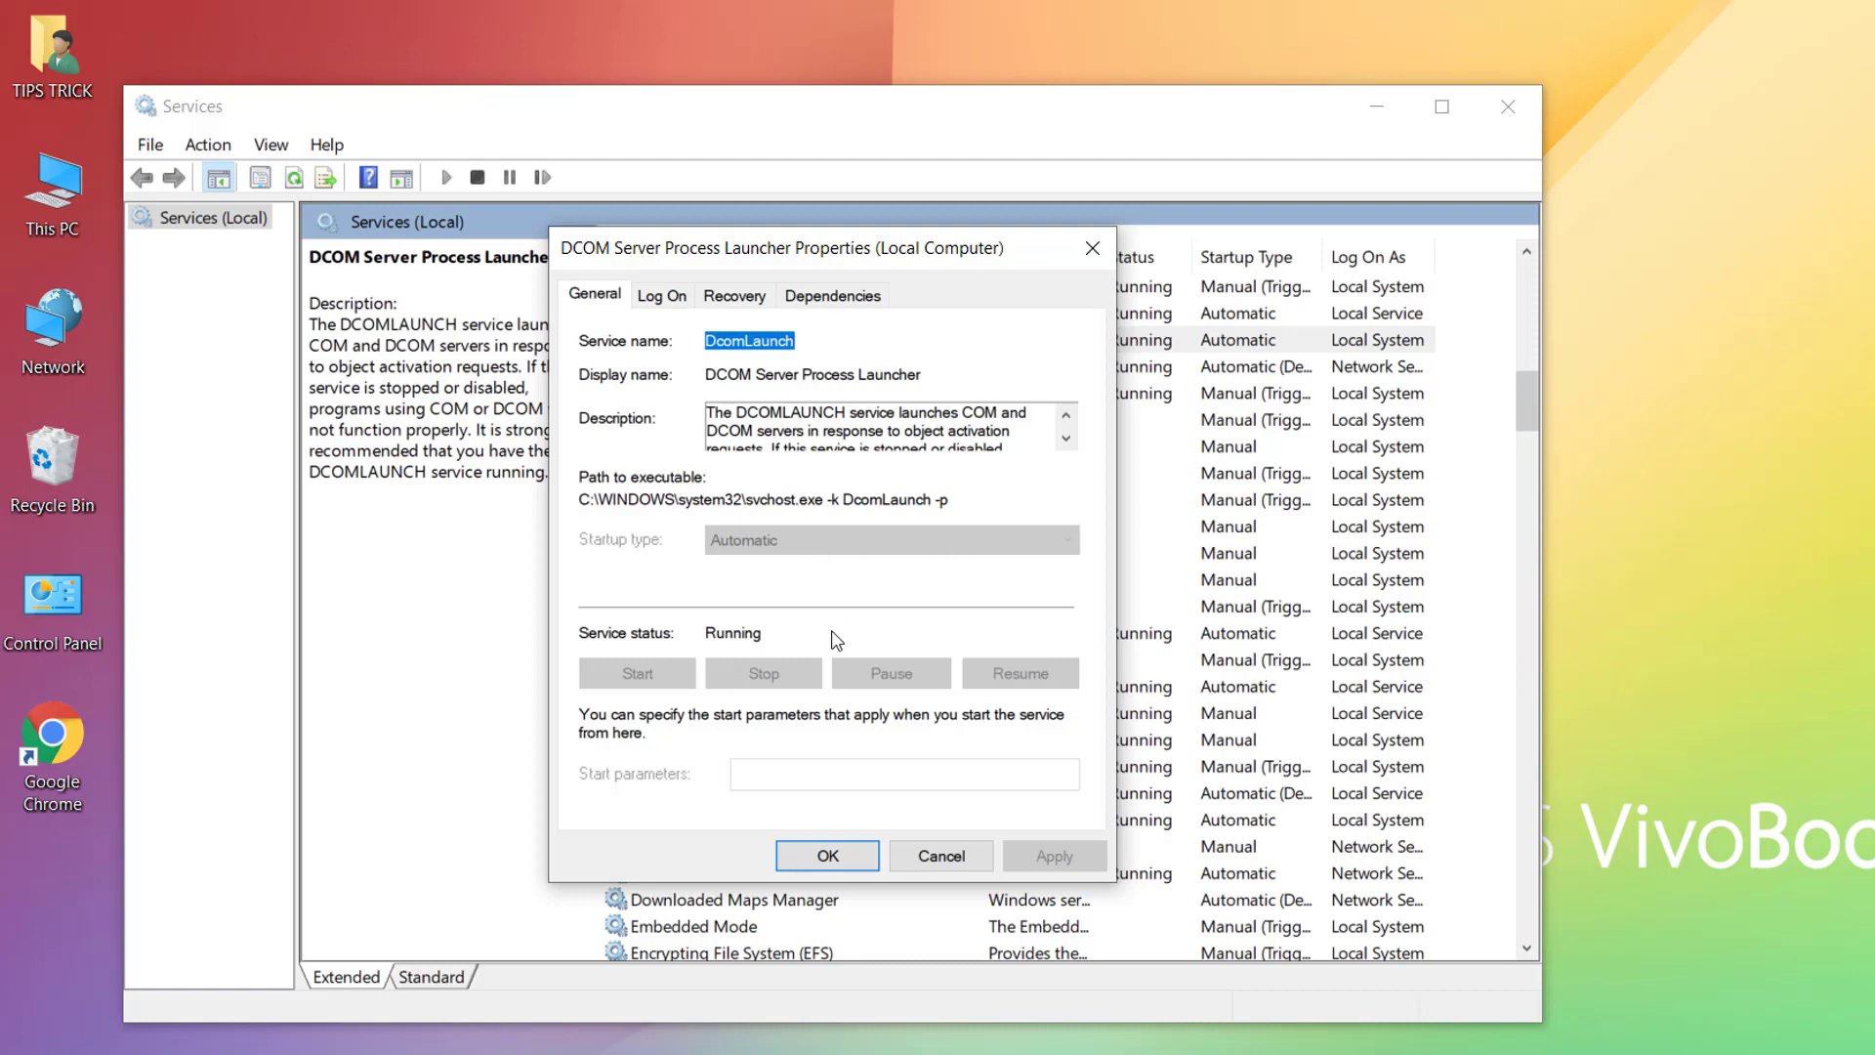
left_click(939, 849)
- Locate the RPC Endpoint Mapper service and check its startup type and status in its properties
left_click(825, 550)
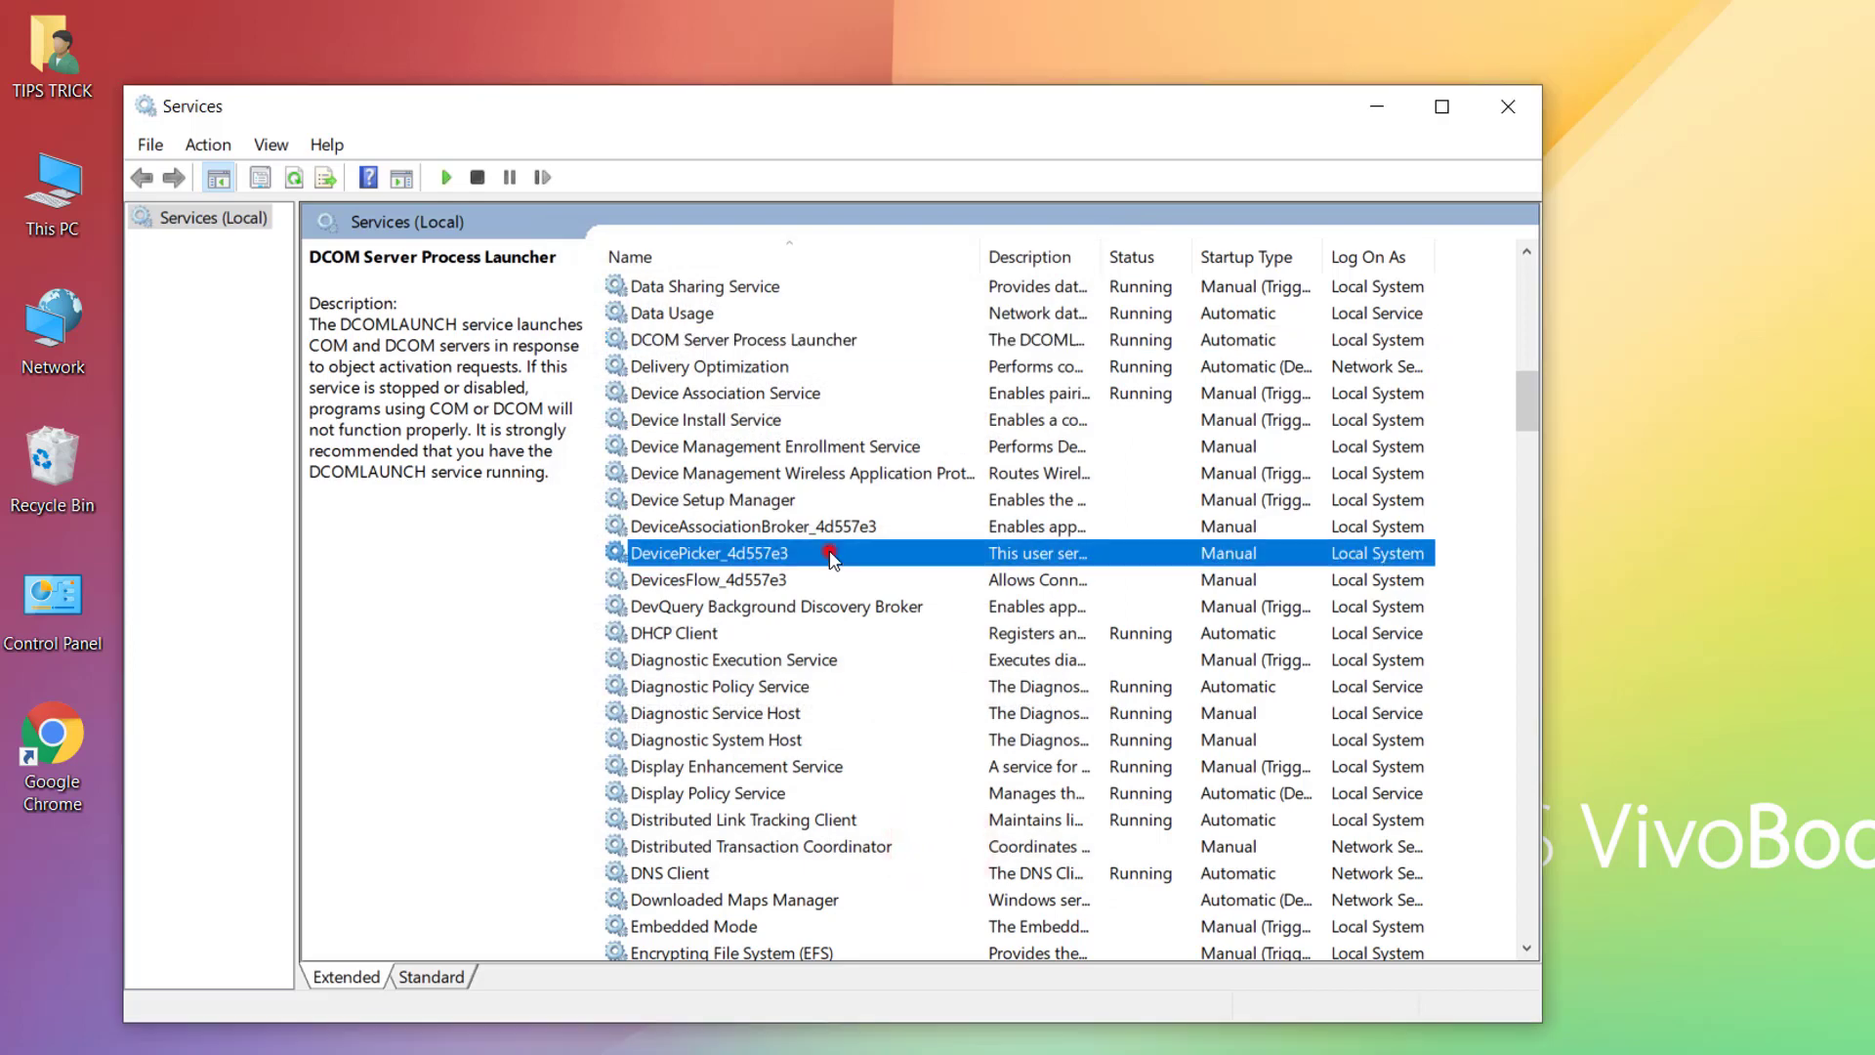
key("r")
left_click(750, 500)
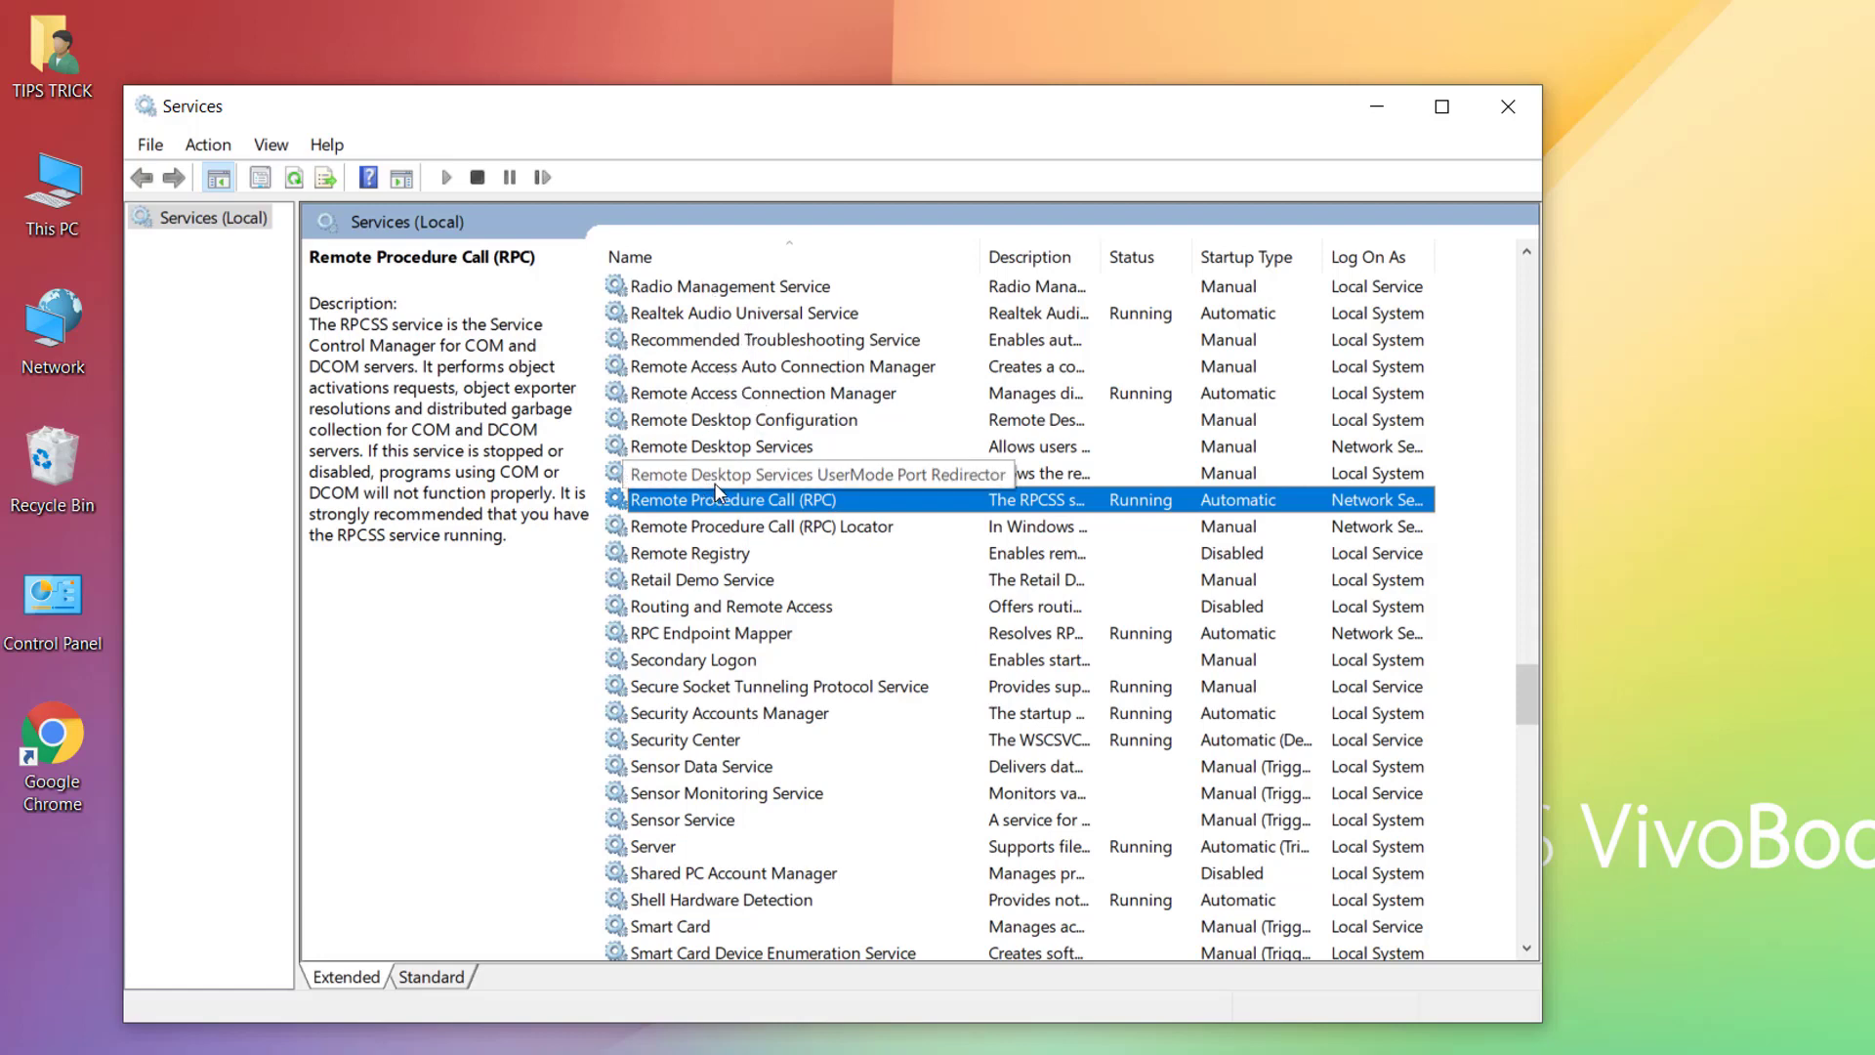
left_click(687, 637)
double_click(690, 636)
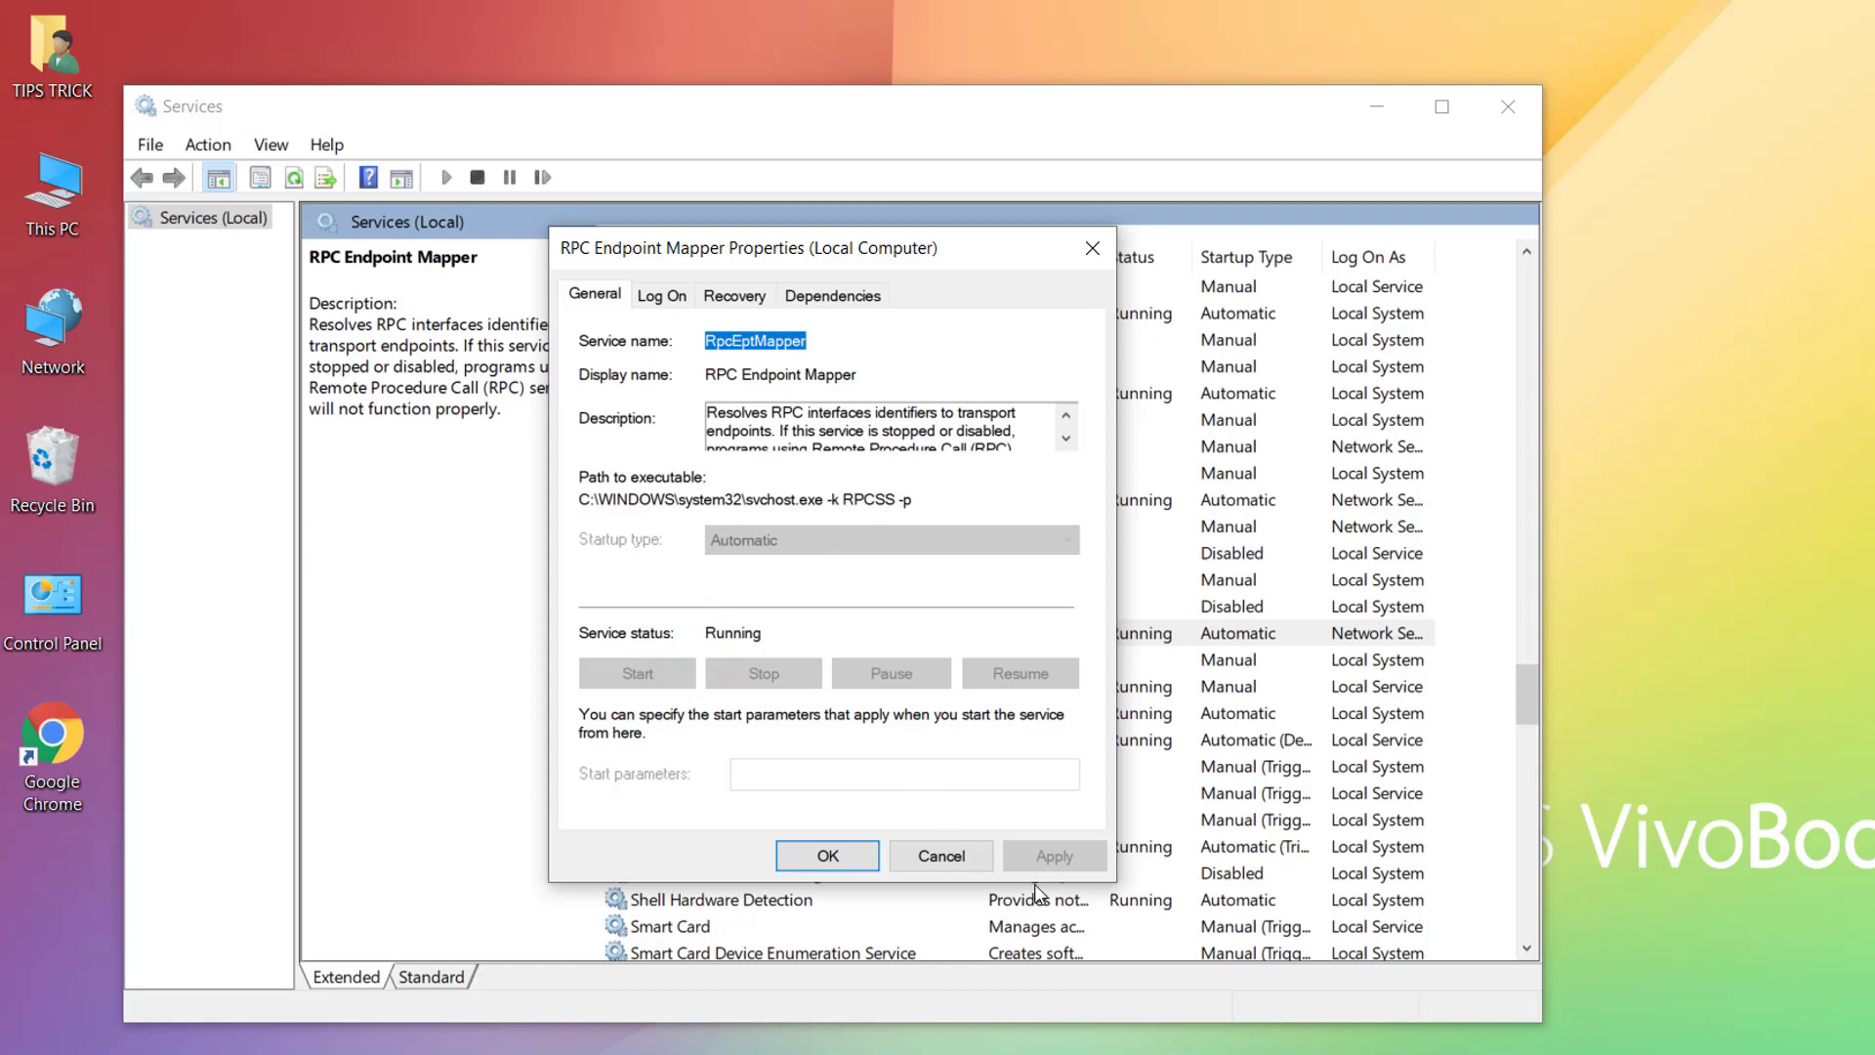
left_click(936, 860)
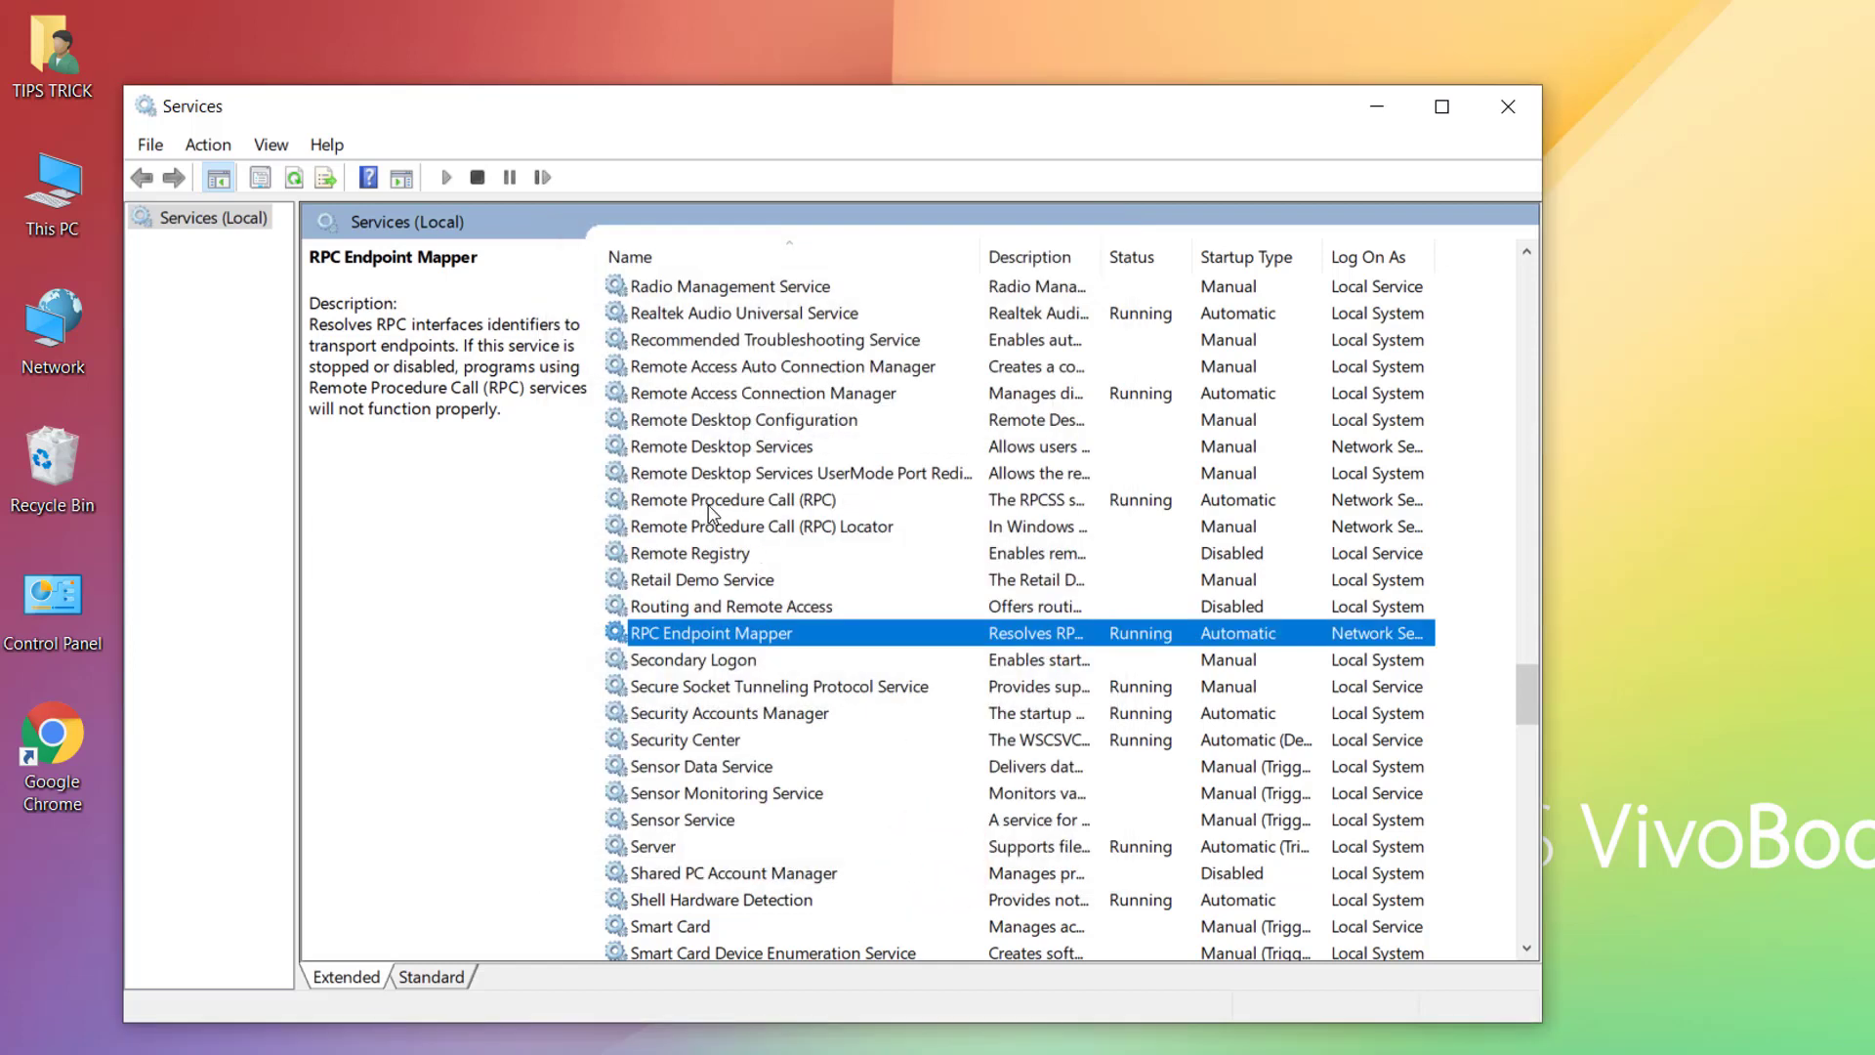
- Review the Remote Procedure Call (RPC) service's startup type and status, and close the Services window
left_click(710, 503)
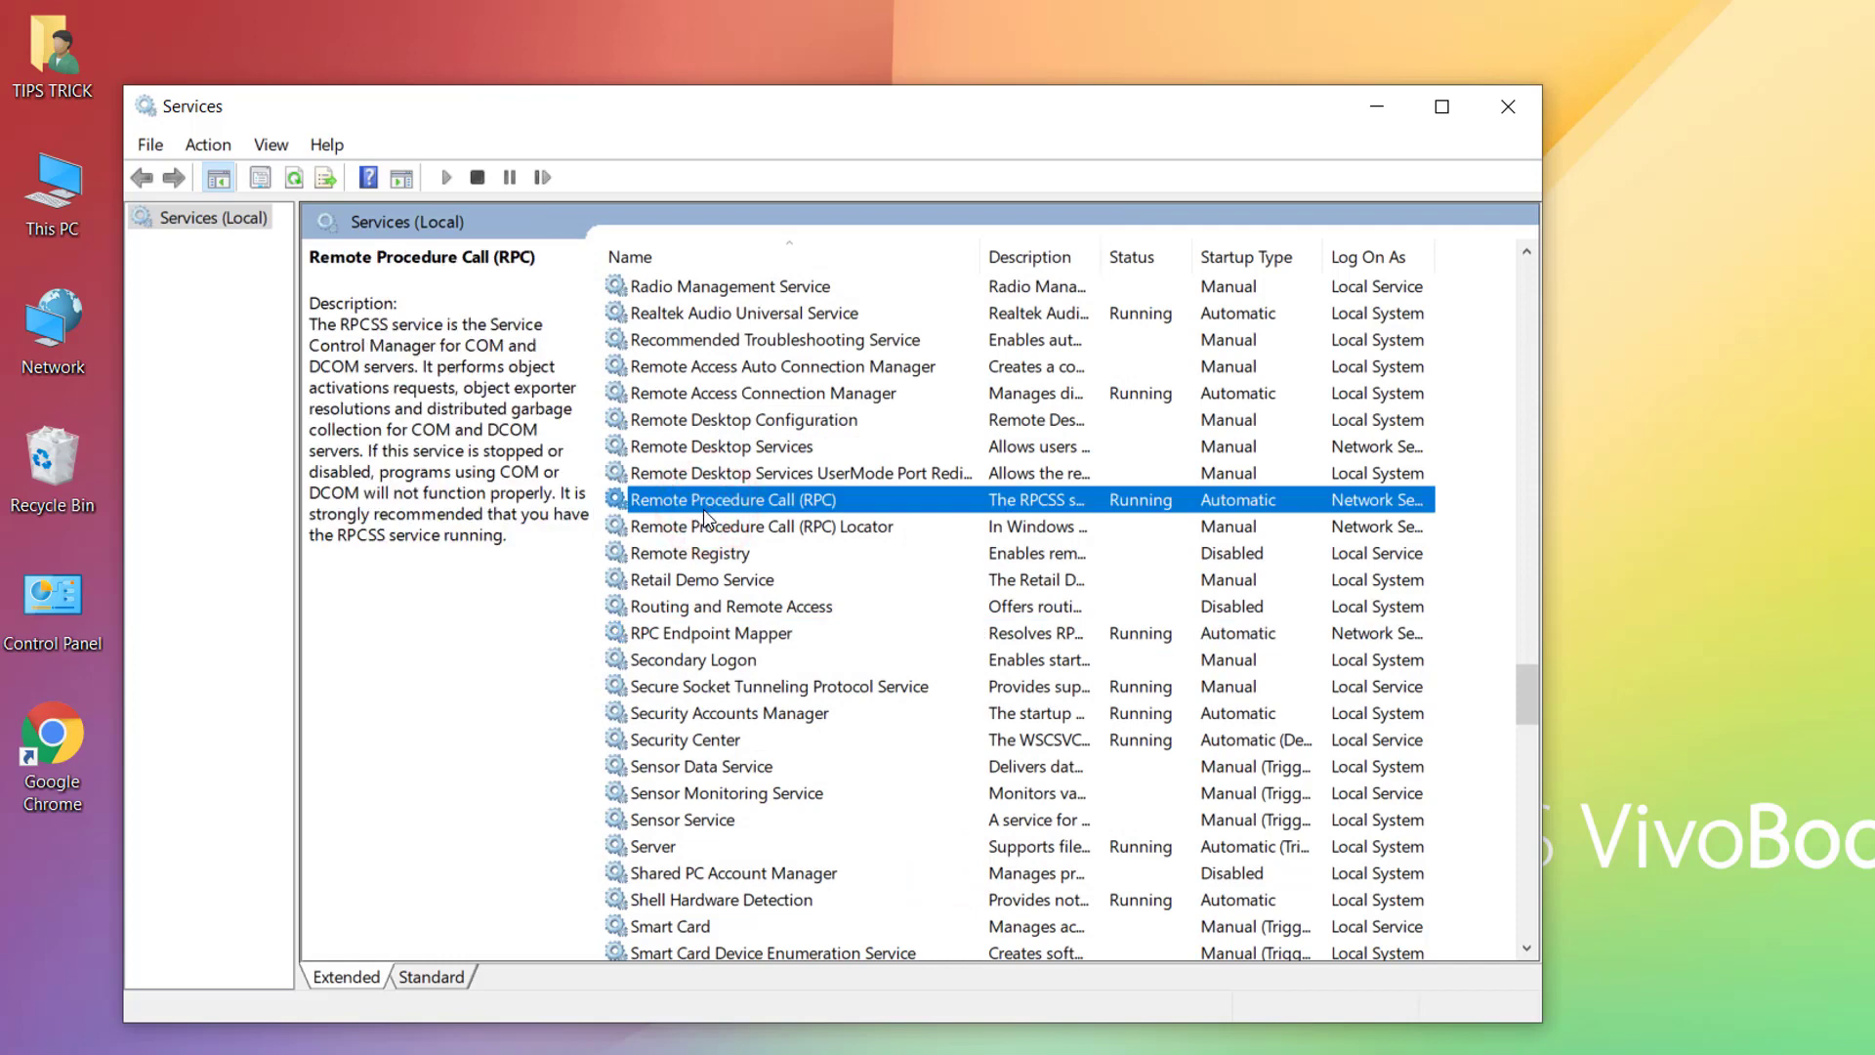
double_click(755, 499)
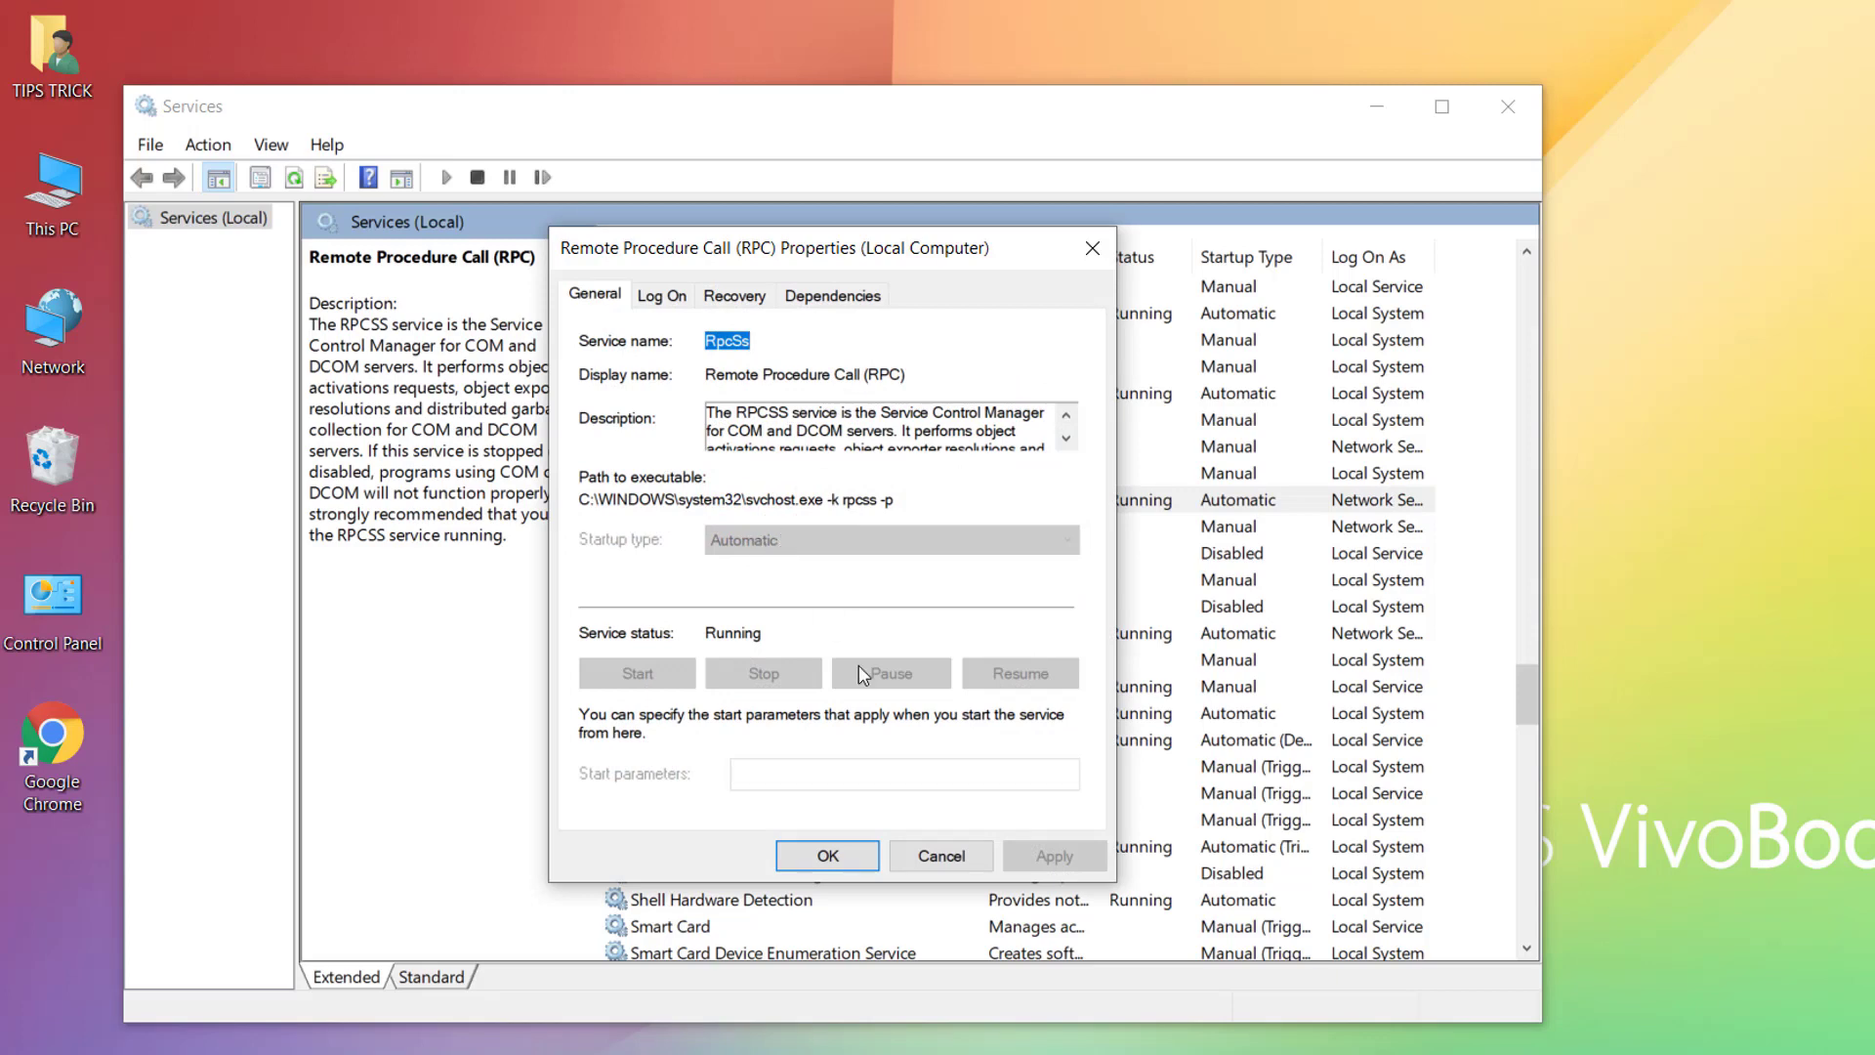
left_click(945, 856)
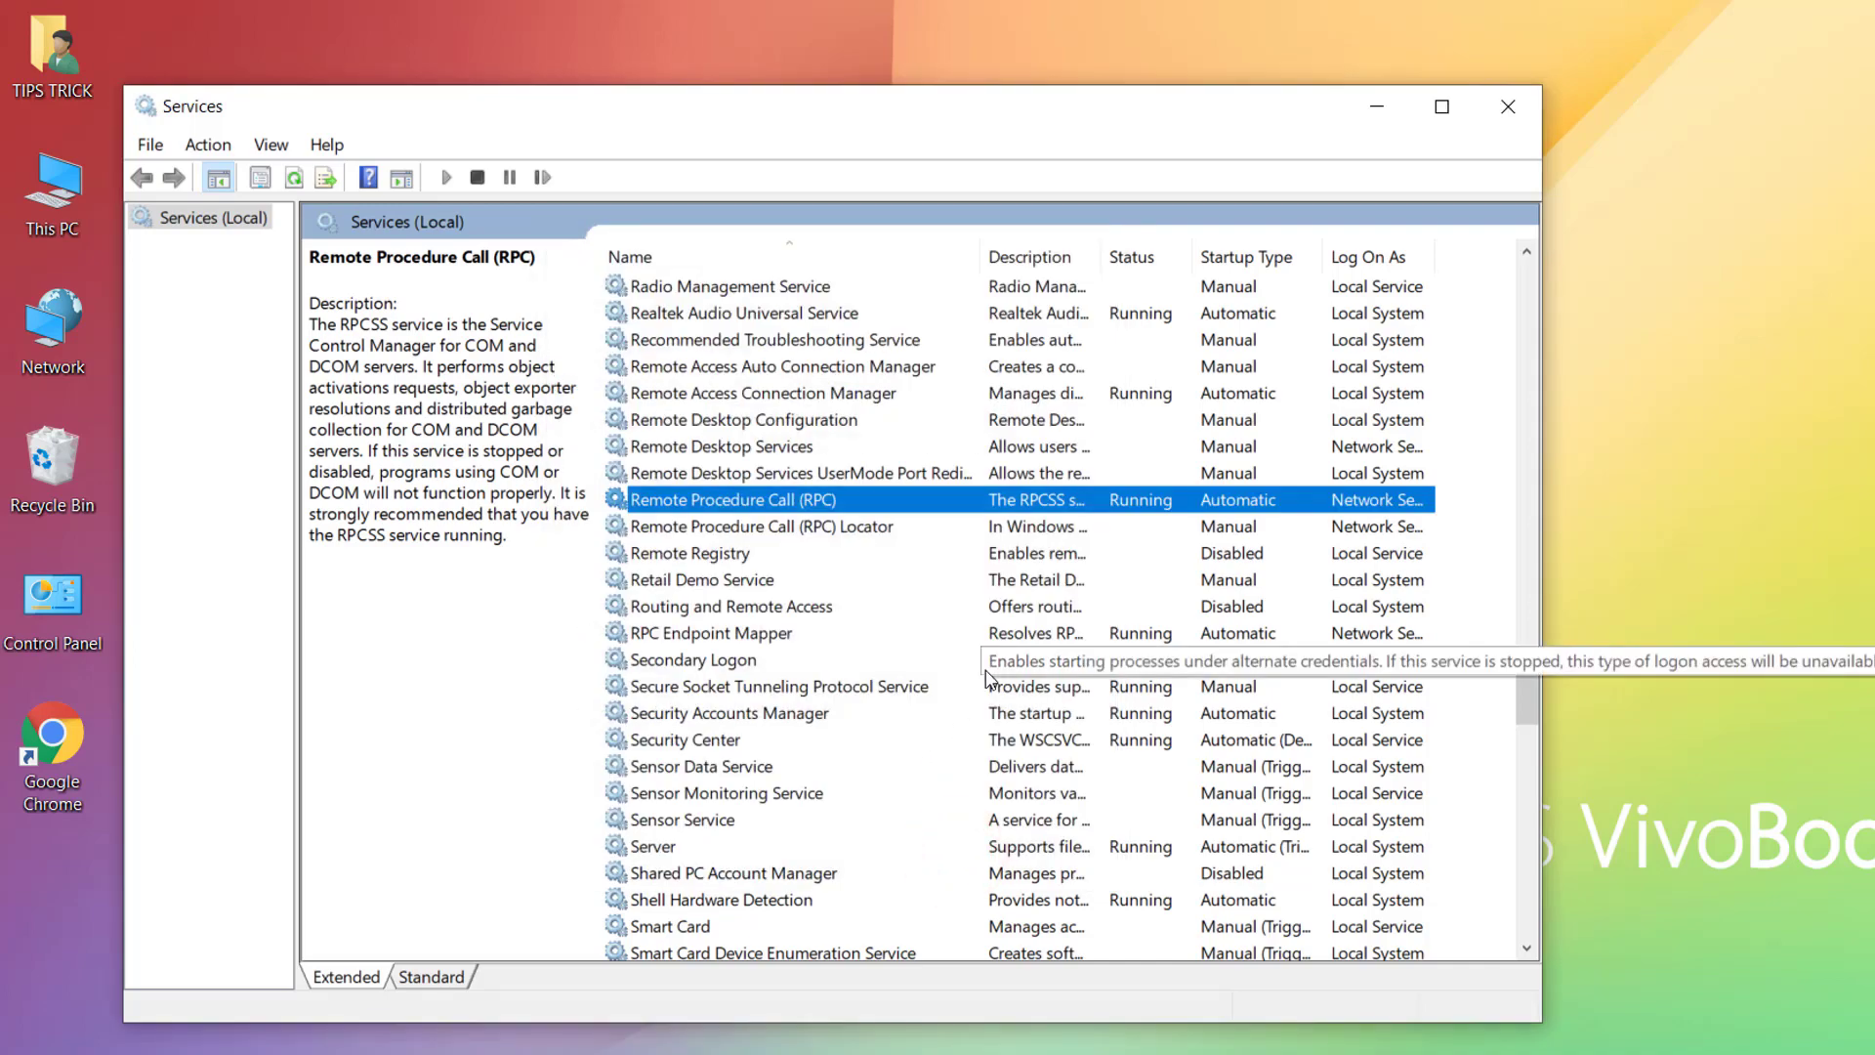
left_click(1493, 111)
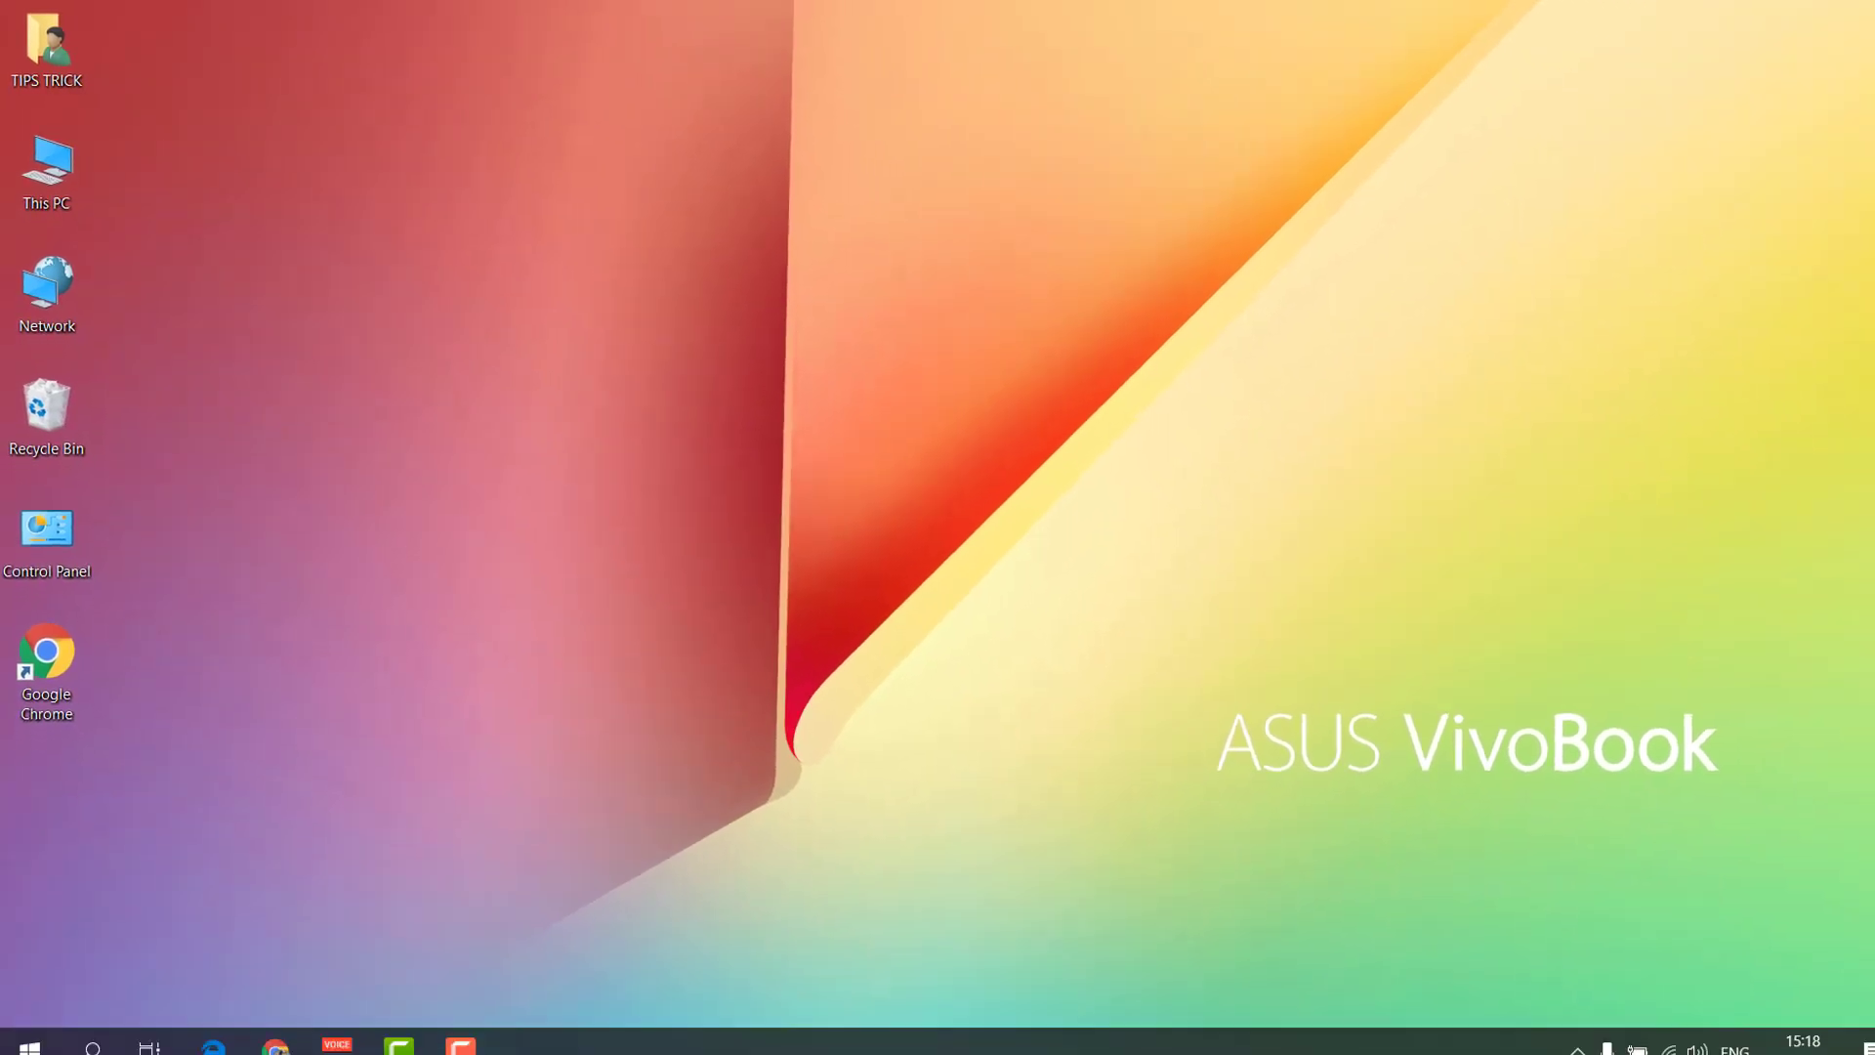
- Open Device Manager through This PC's Computer Management and expand the Sound, video and game controllers category
right_click(70, 160)
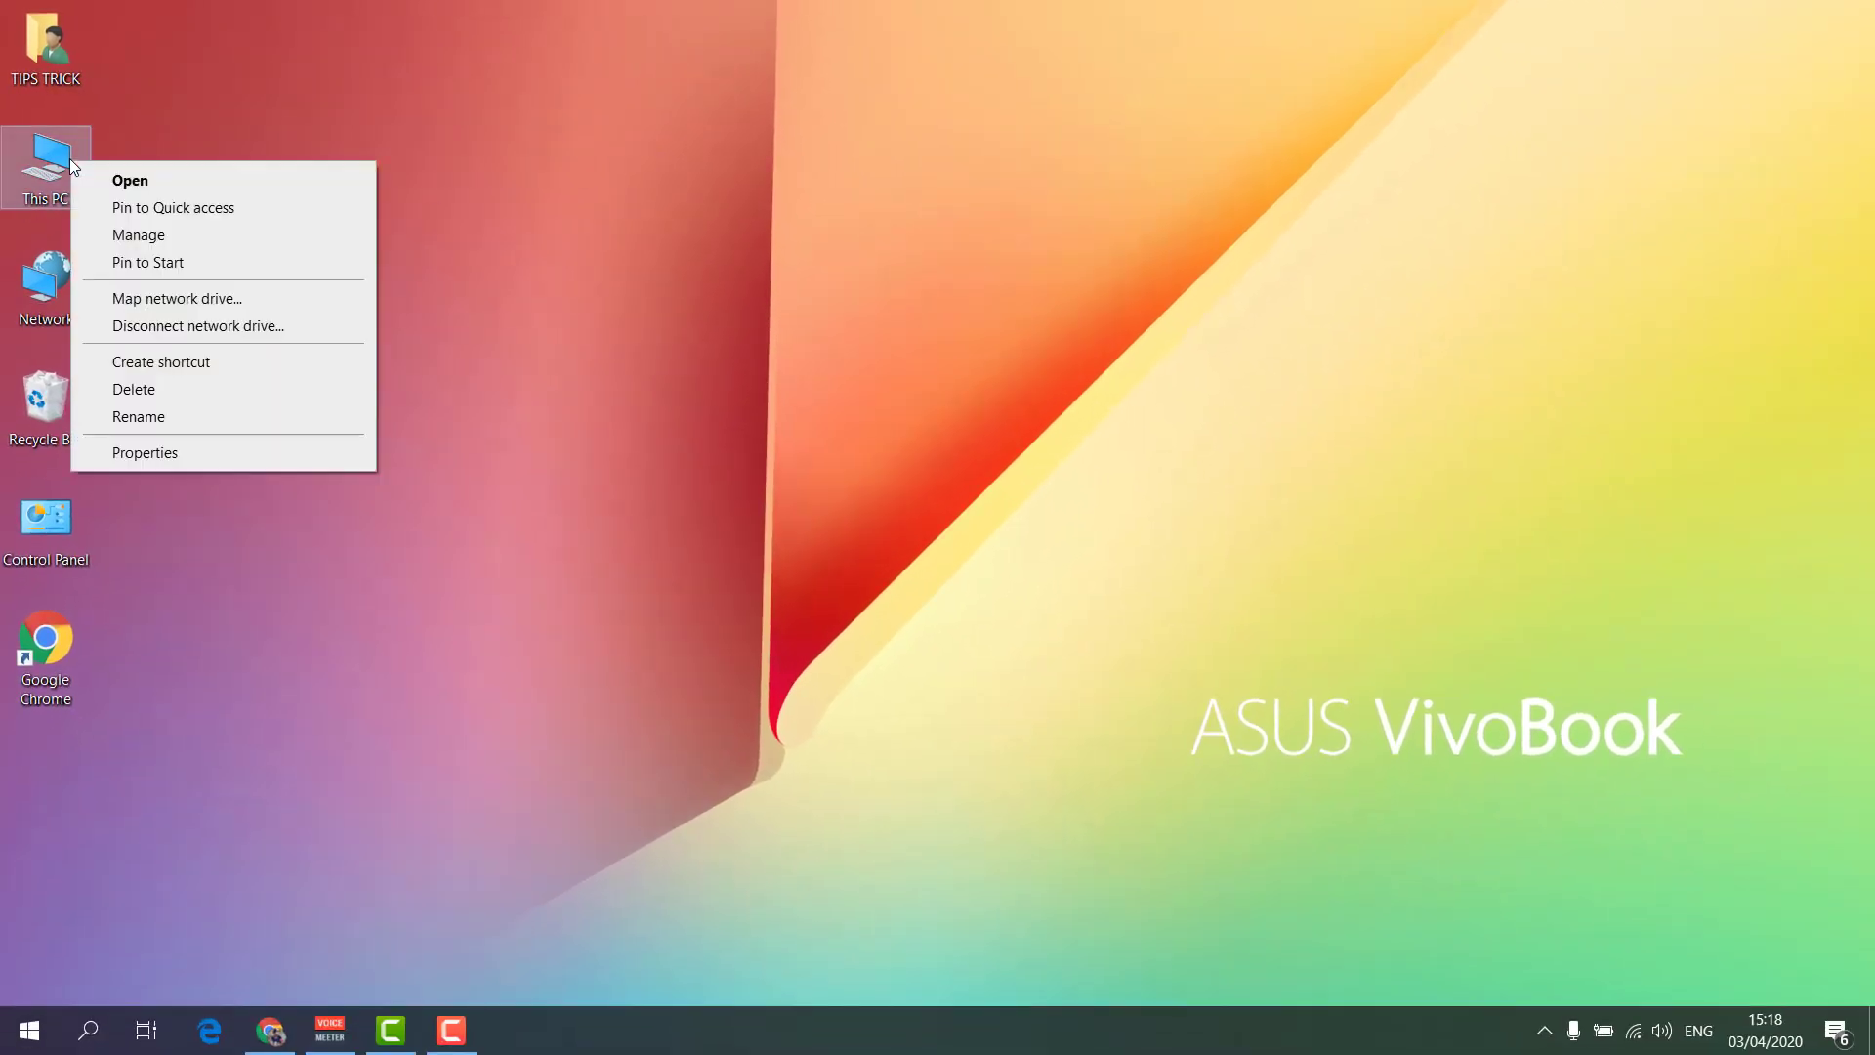
left_click(137, 237)
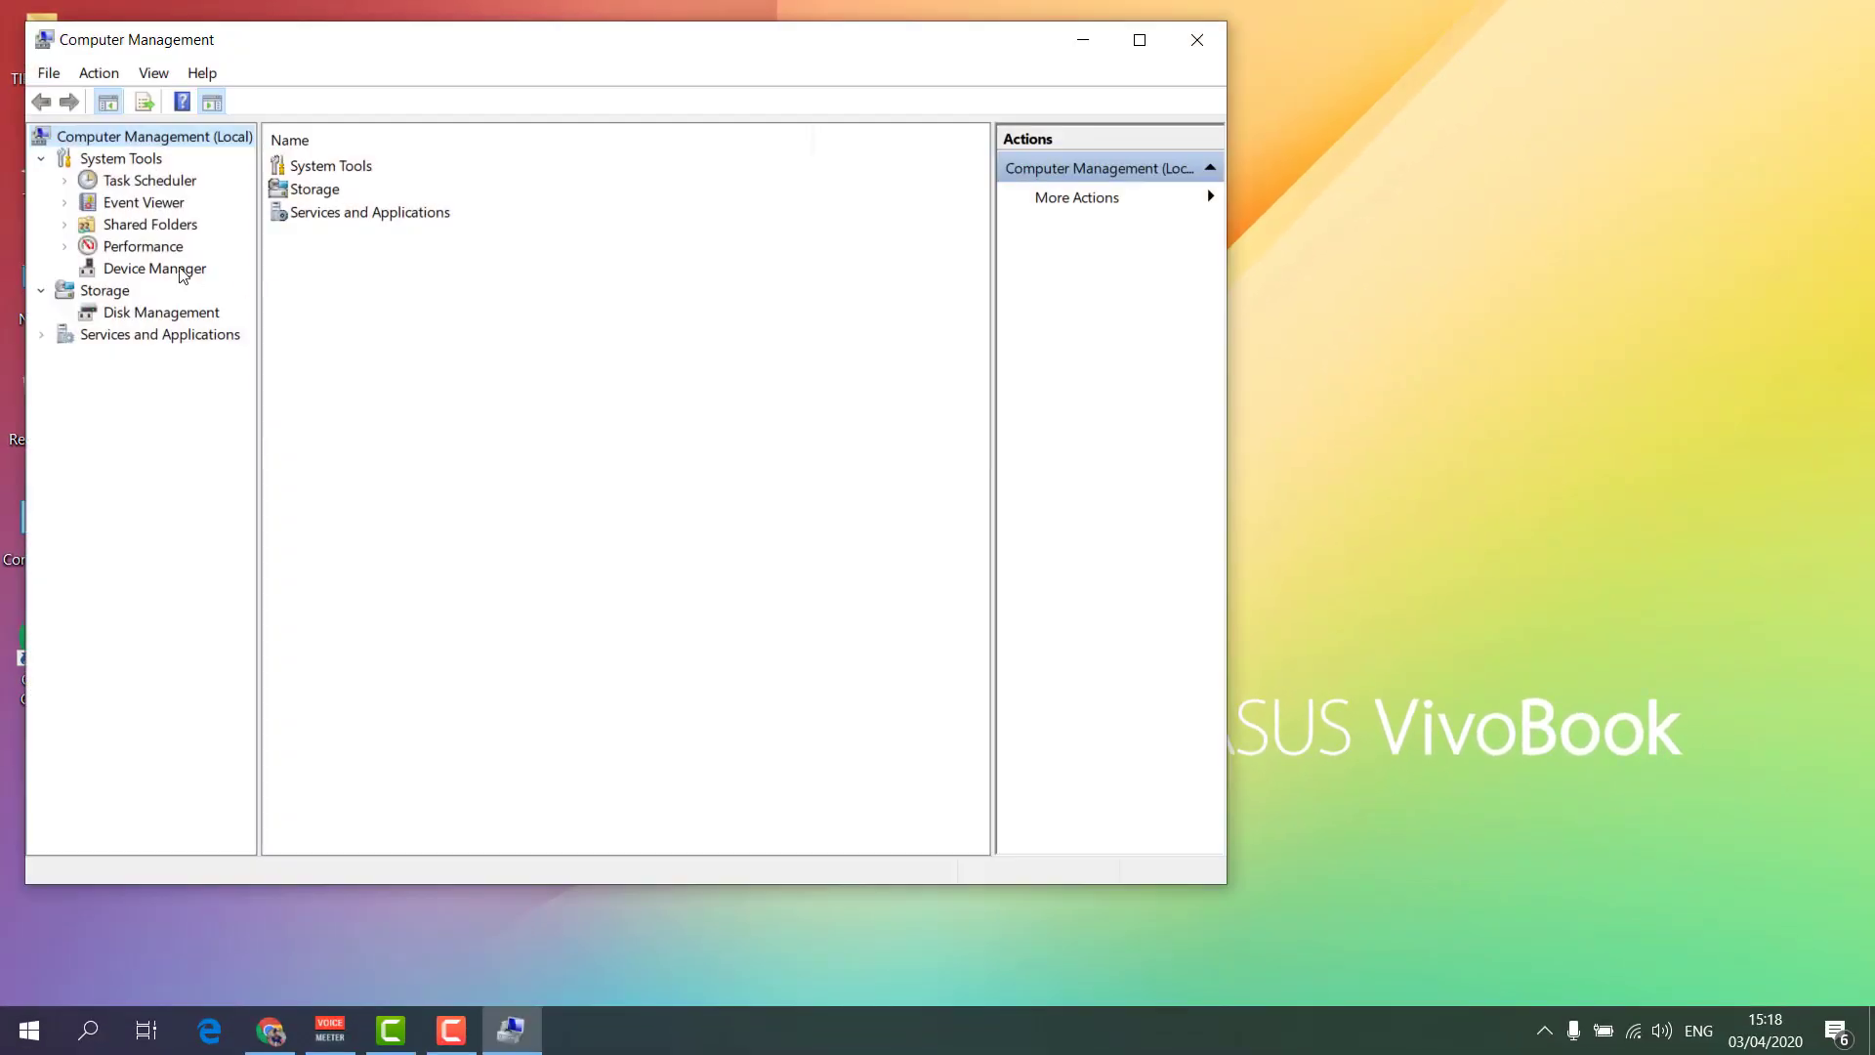
left_click(179, 267)
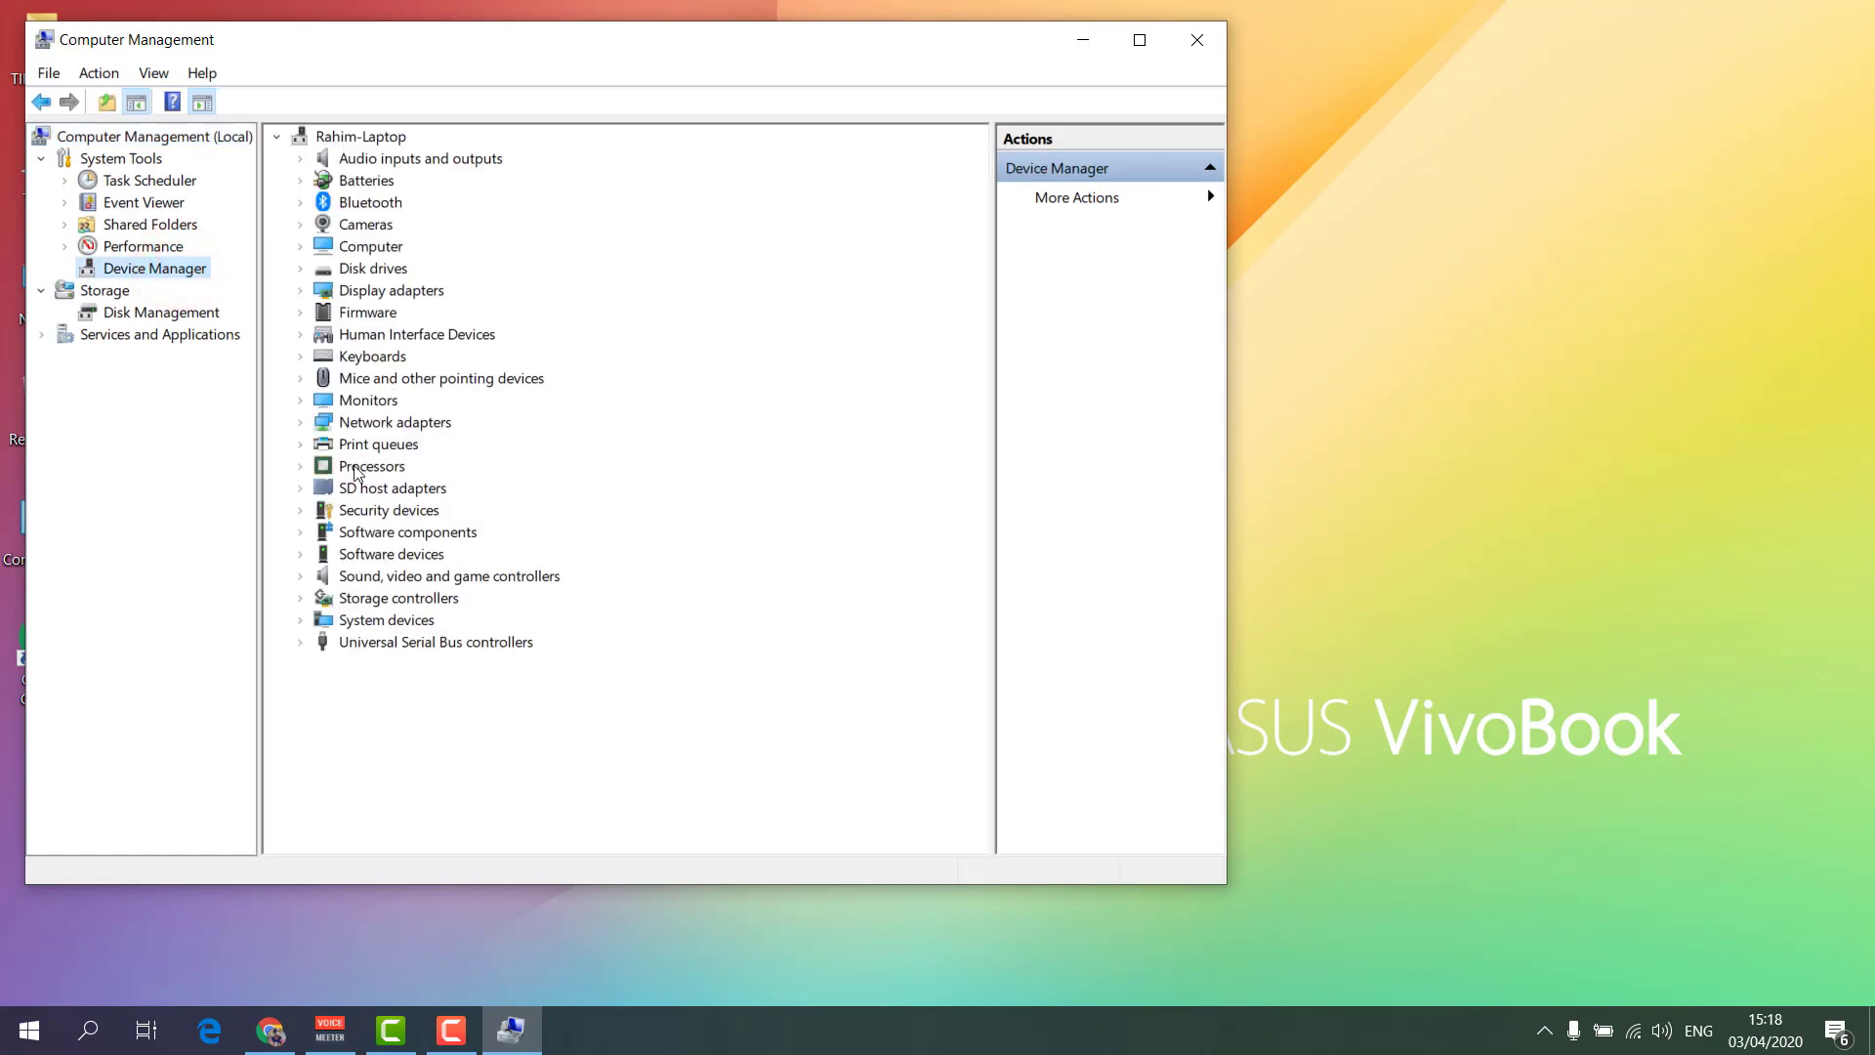
left_click(301, 576)
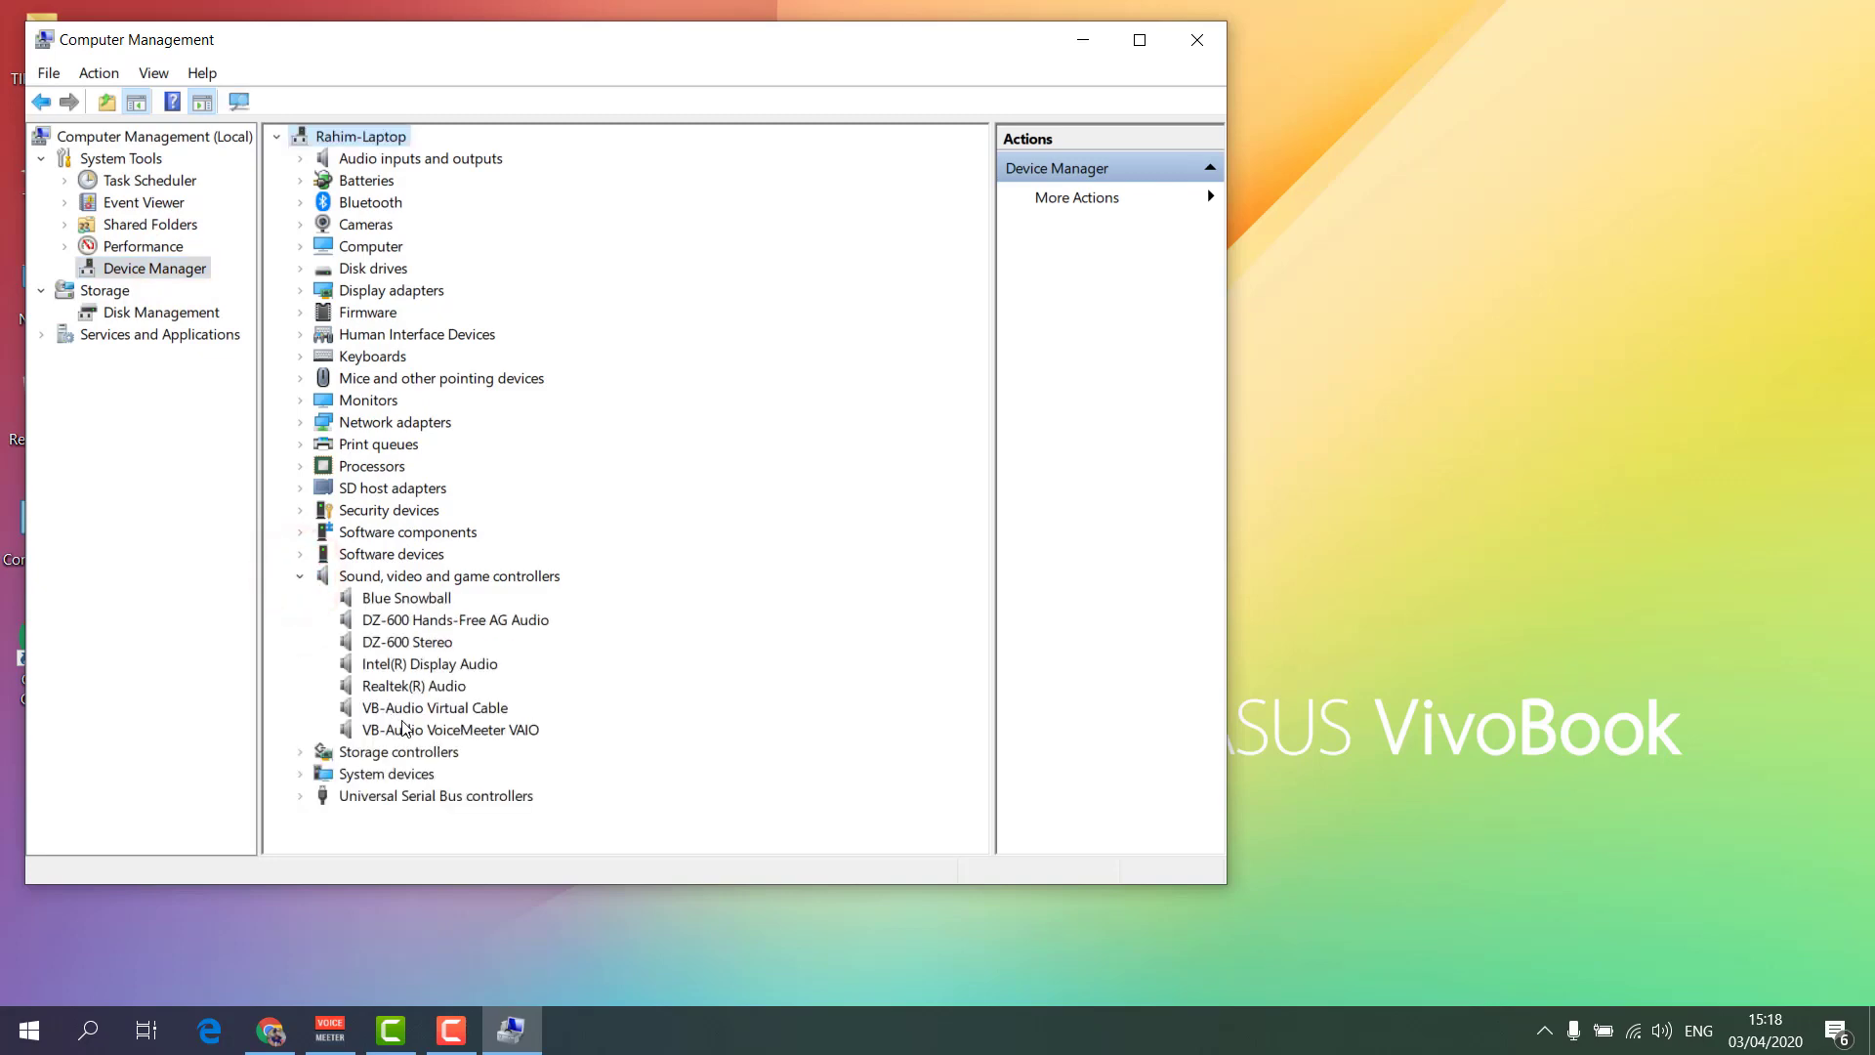
- View the compatible drivers on the computer for VB-Audio VoiceMeeter VAIO, cancel the driver update, and close Computer Management
left_click(444, 731)
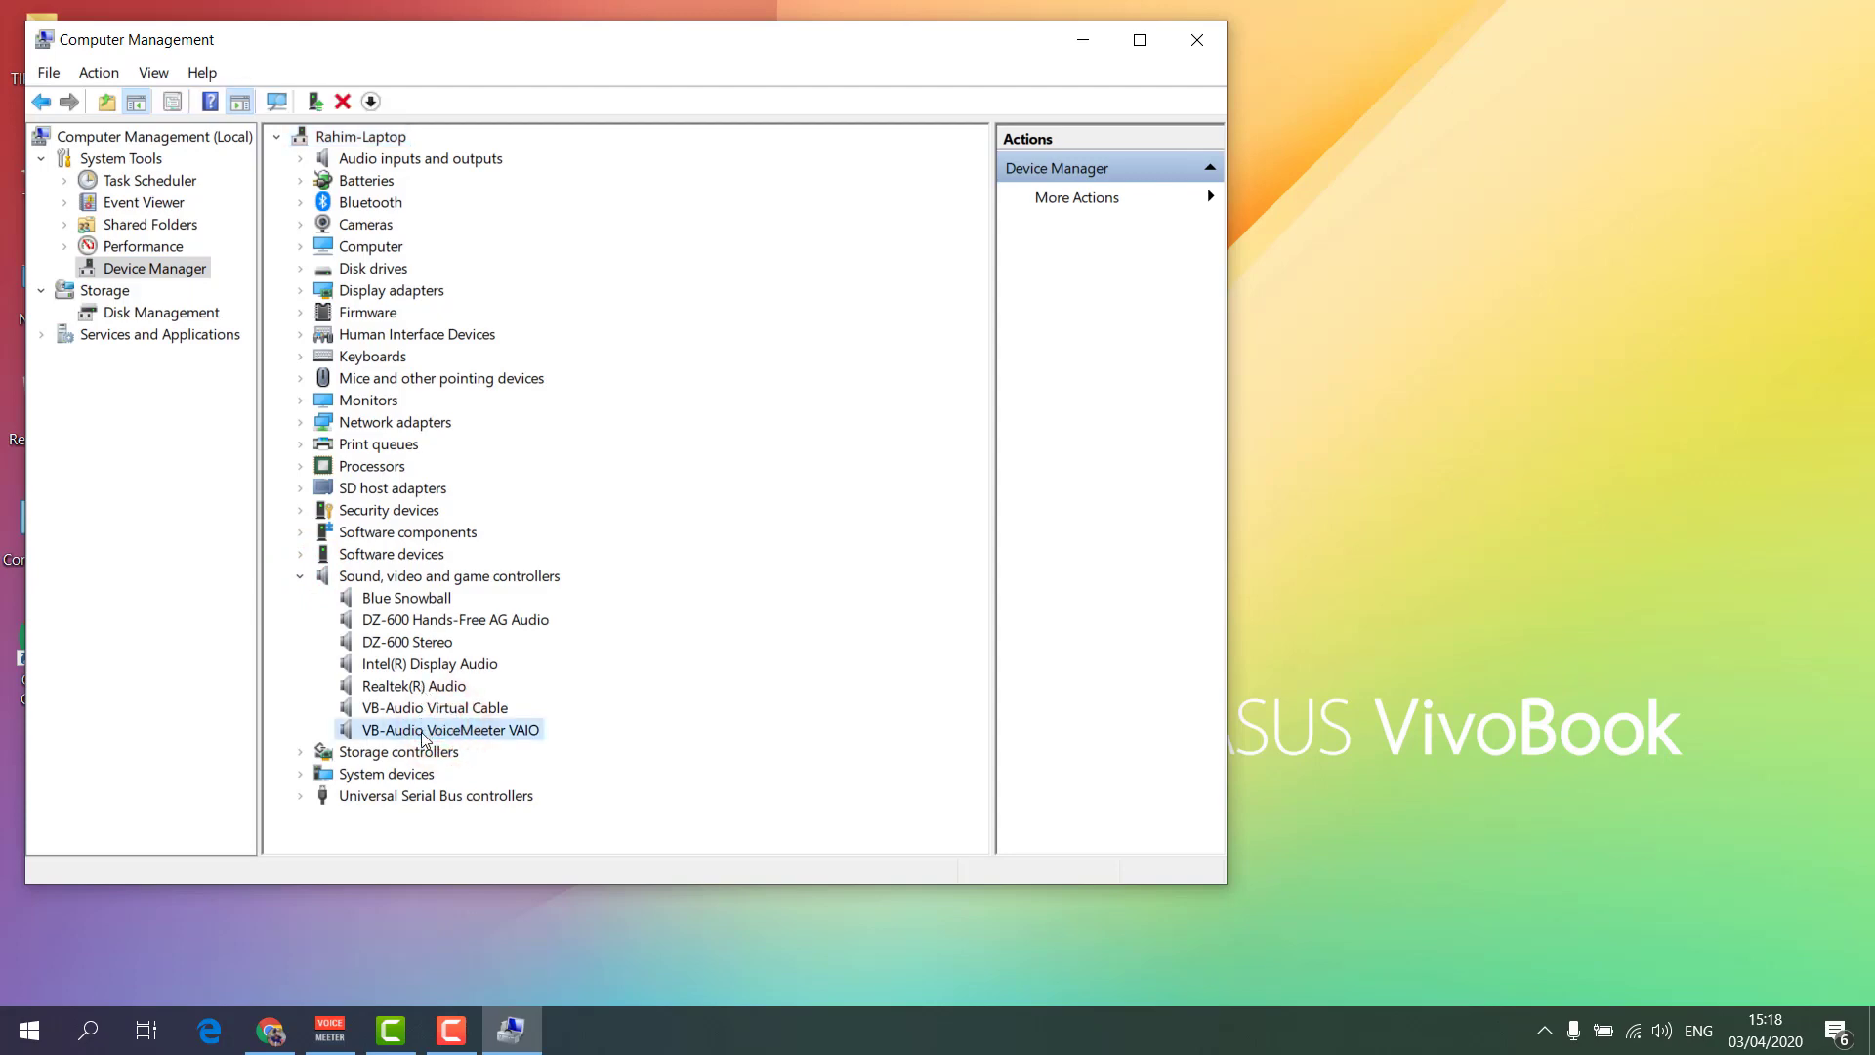
right_click(425, 739)
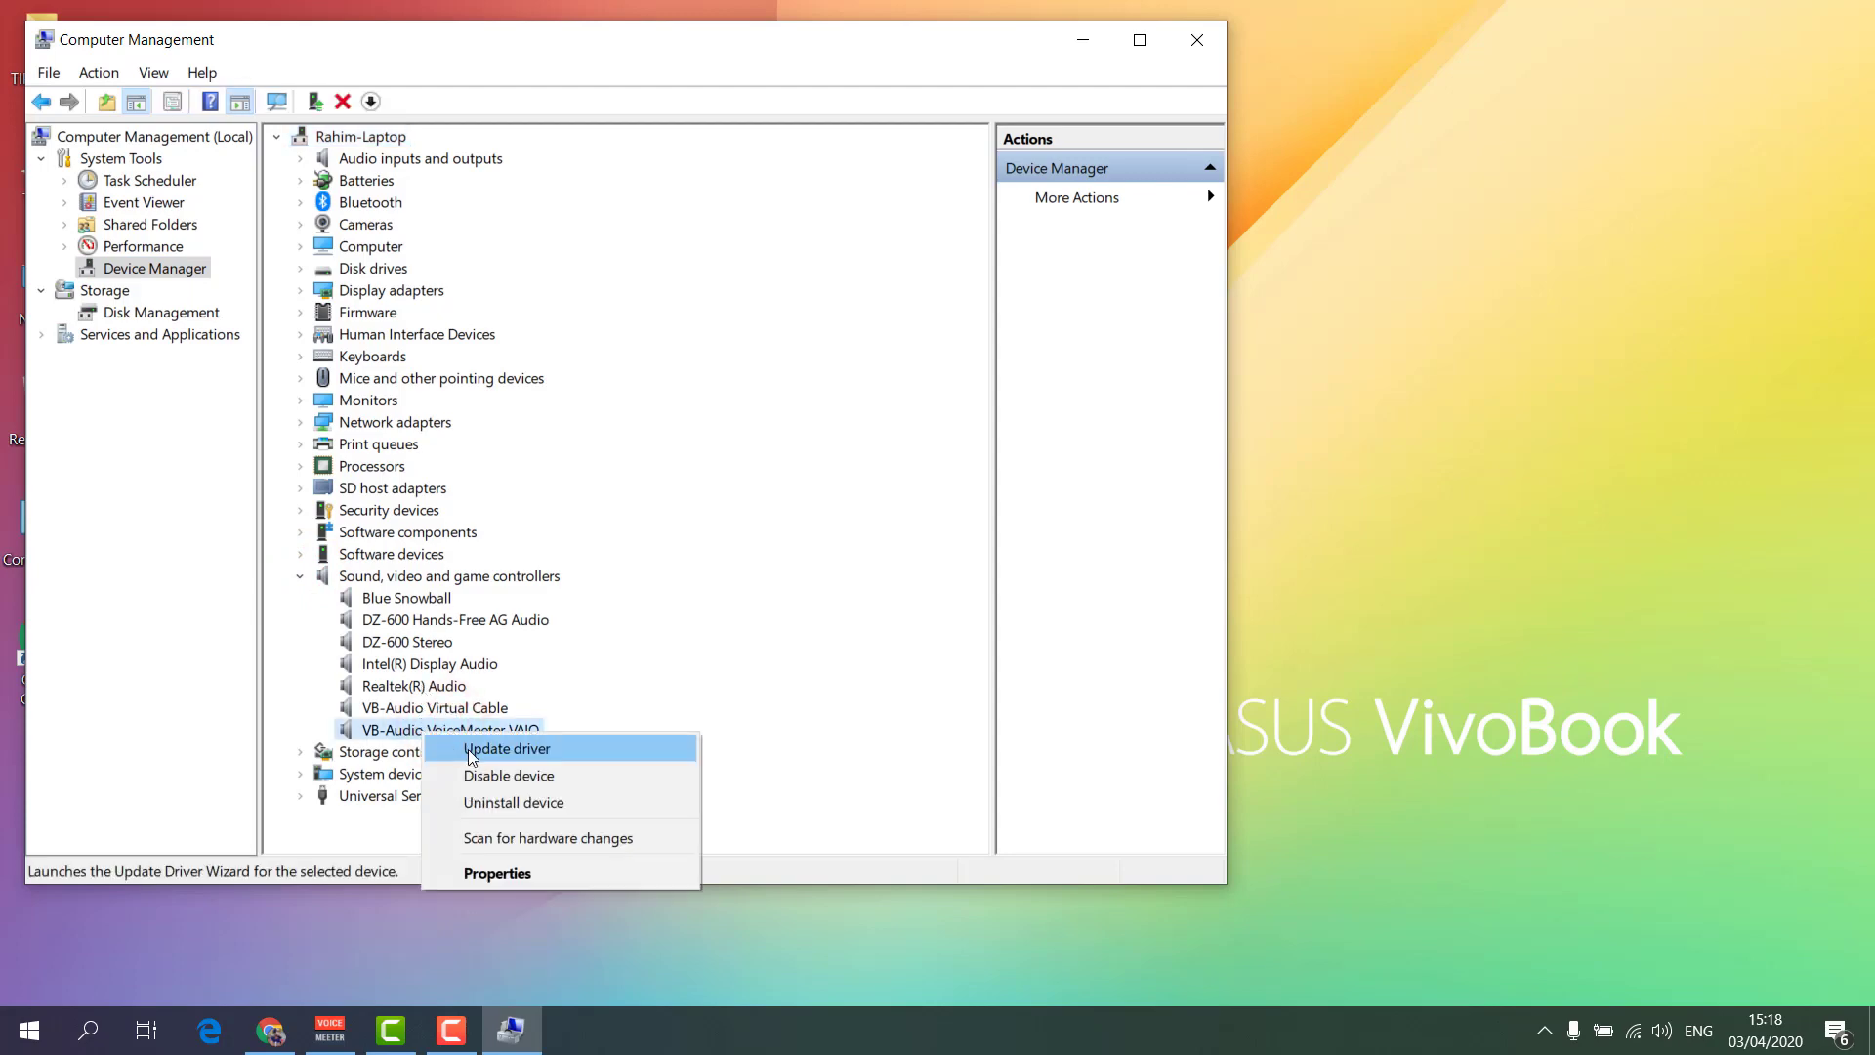
left_click(472, 754)
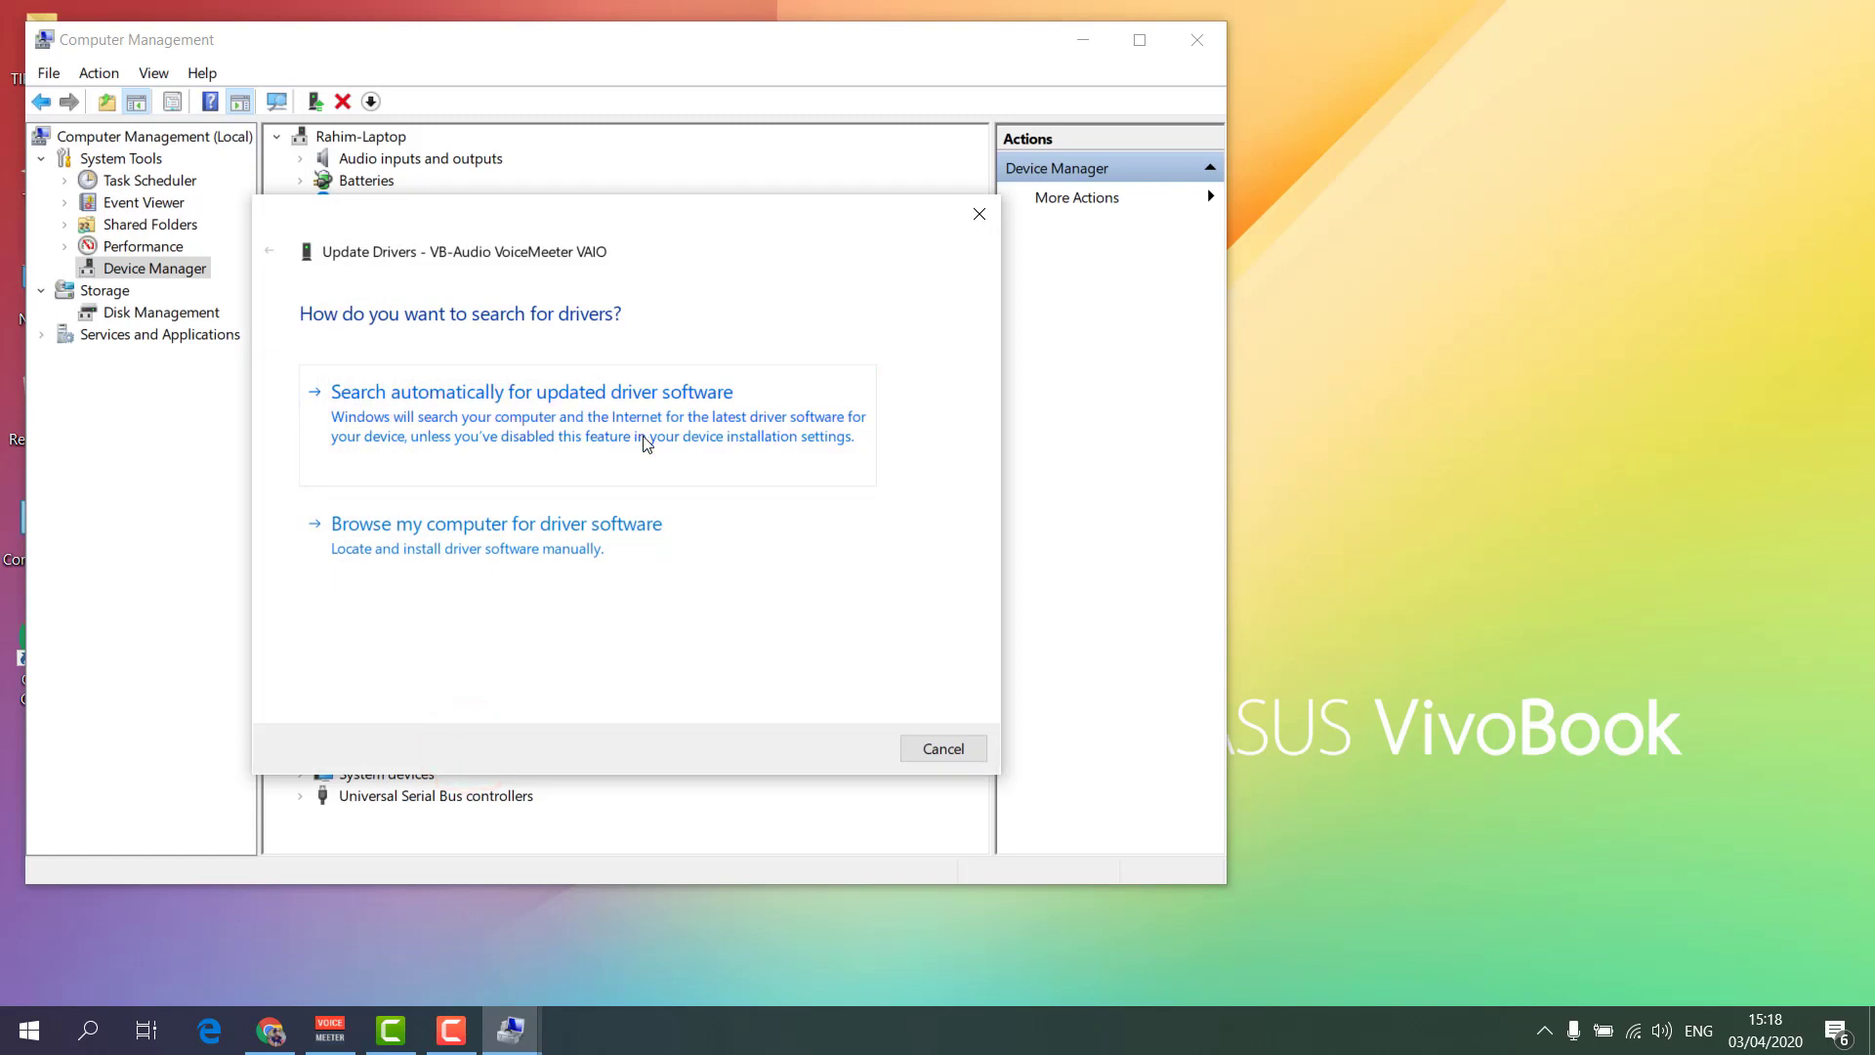
left_click(475, 547)
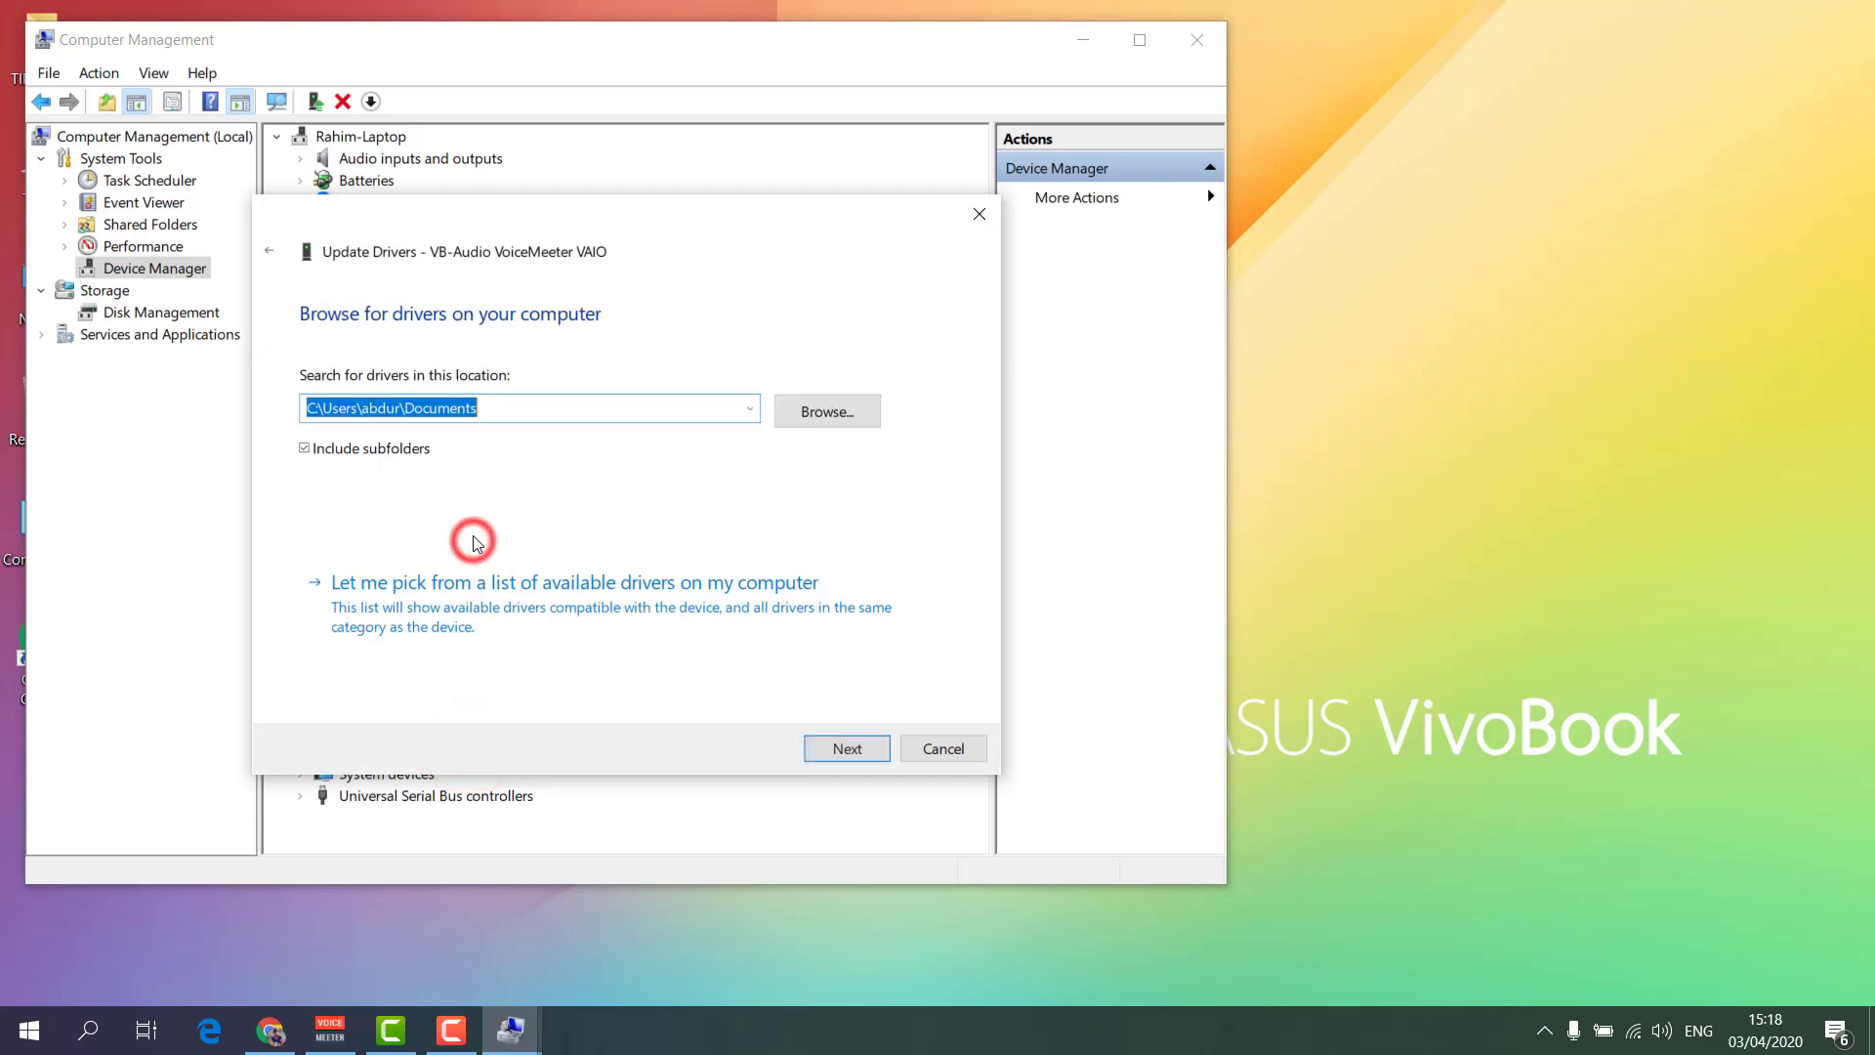
left_click(450, 610)
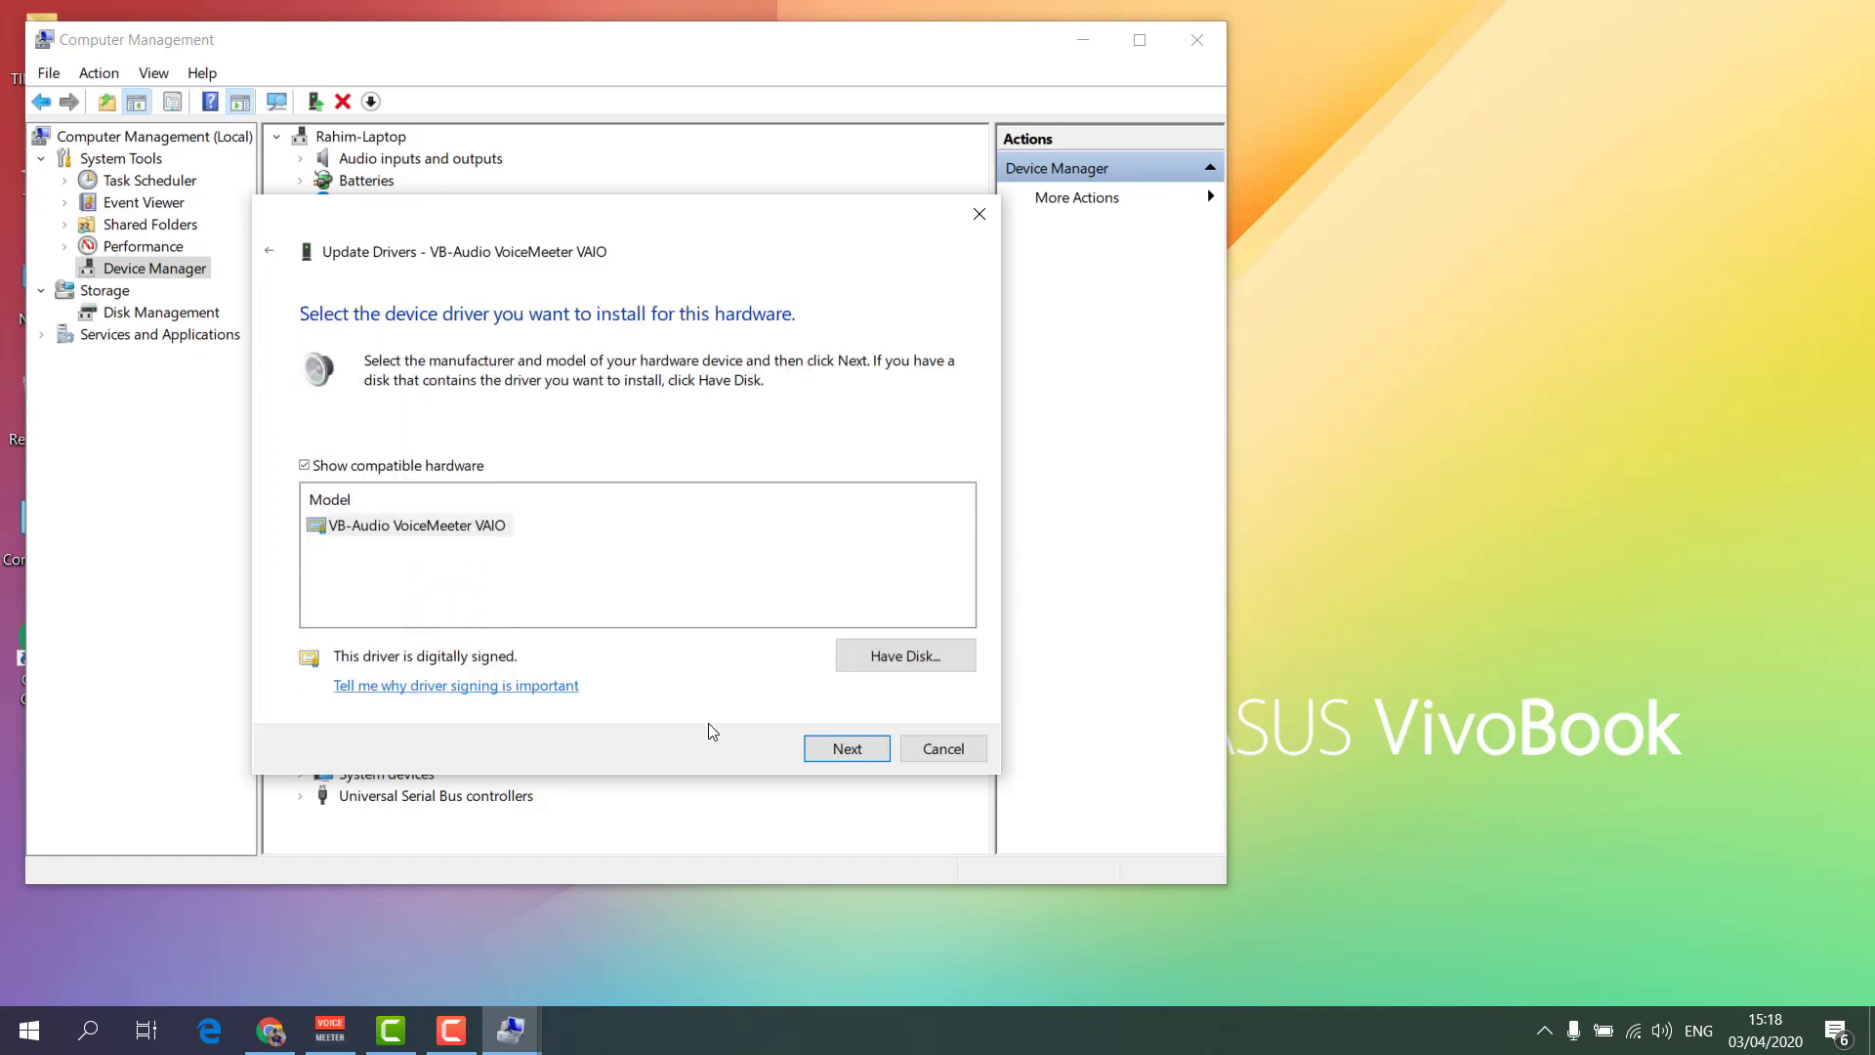
left_click(919, 747)
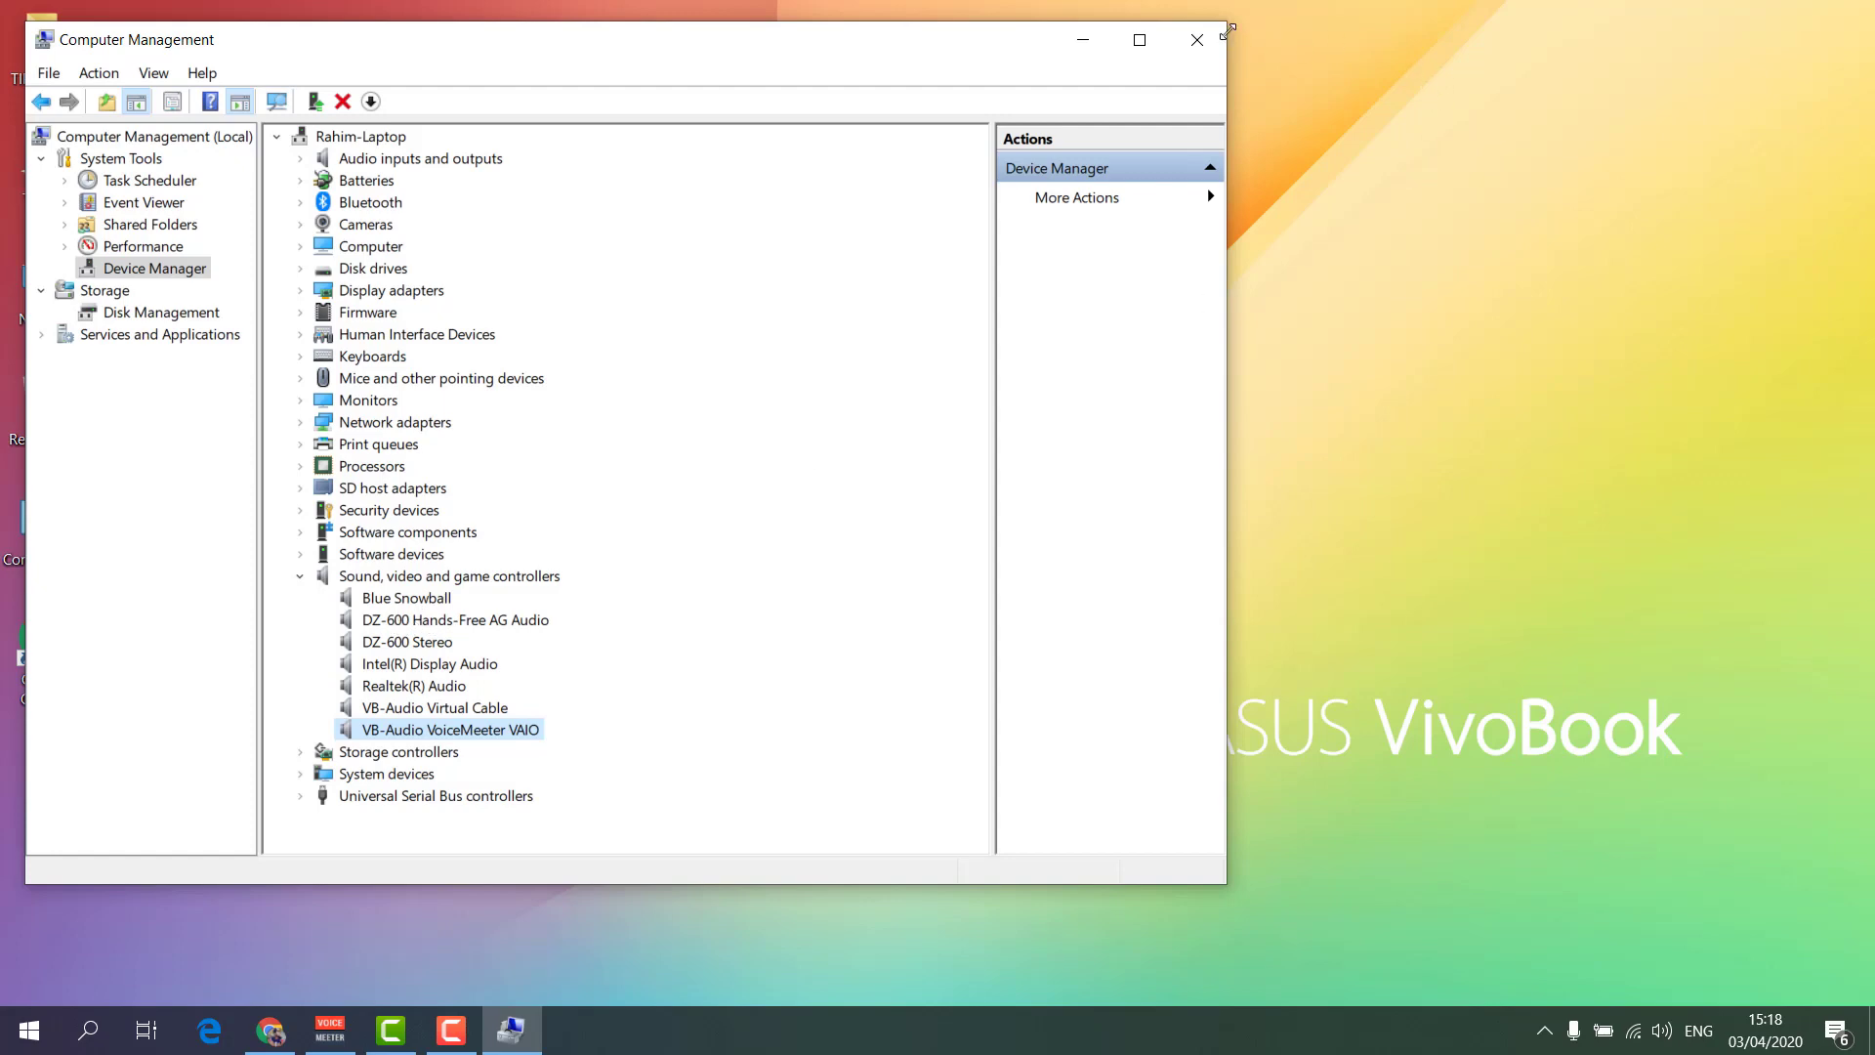
left_click(1209, 38)
- Search Windows for "troub" and open the Troubleshoot settings page
left_click(86, 1037)
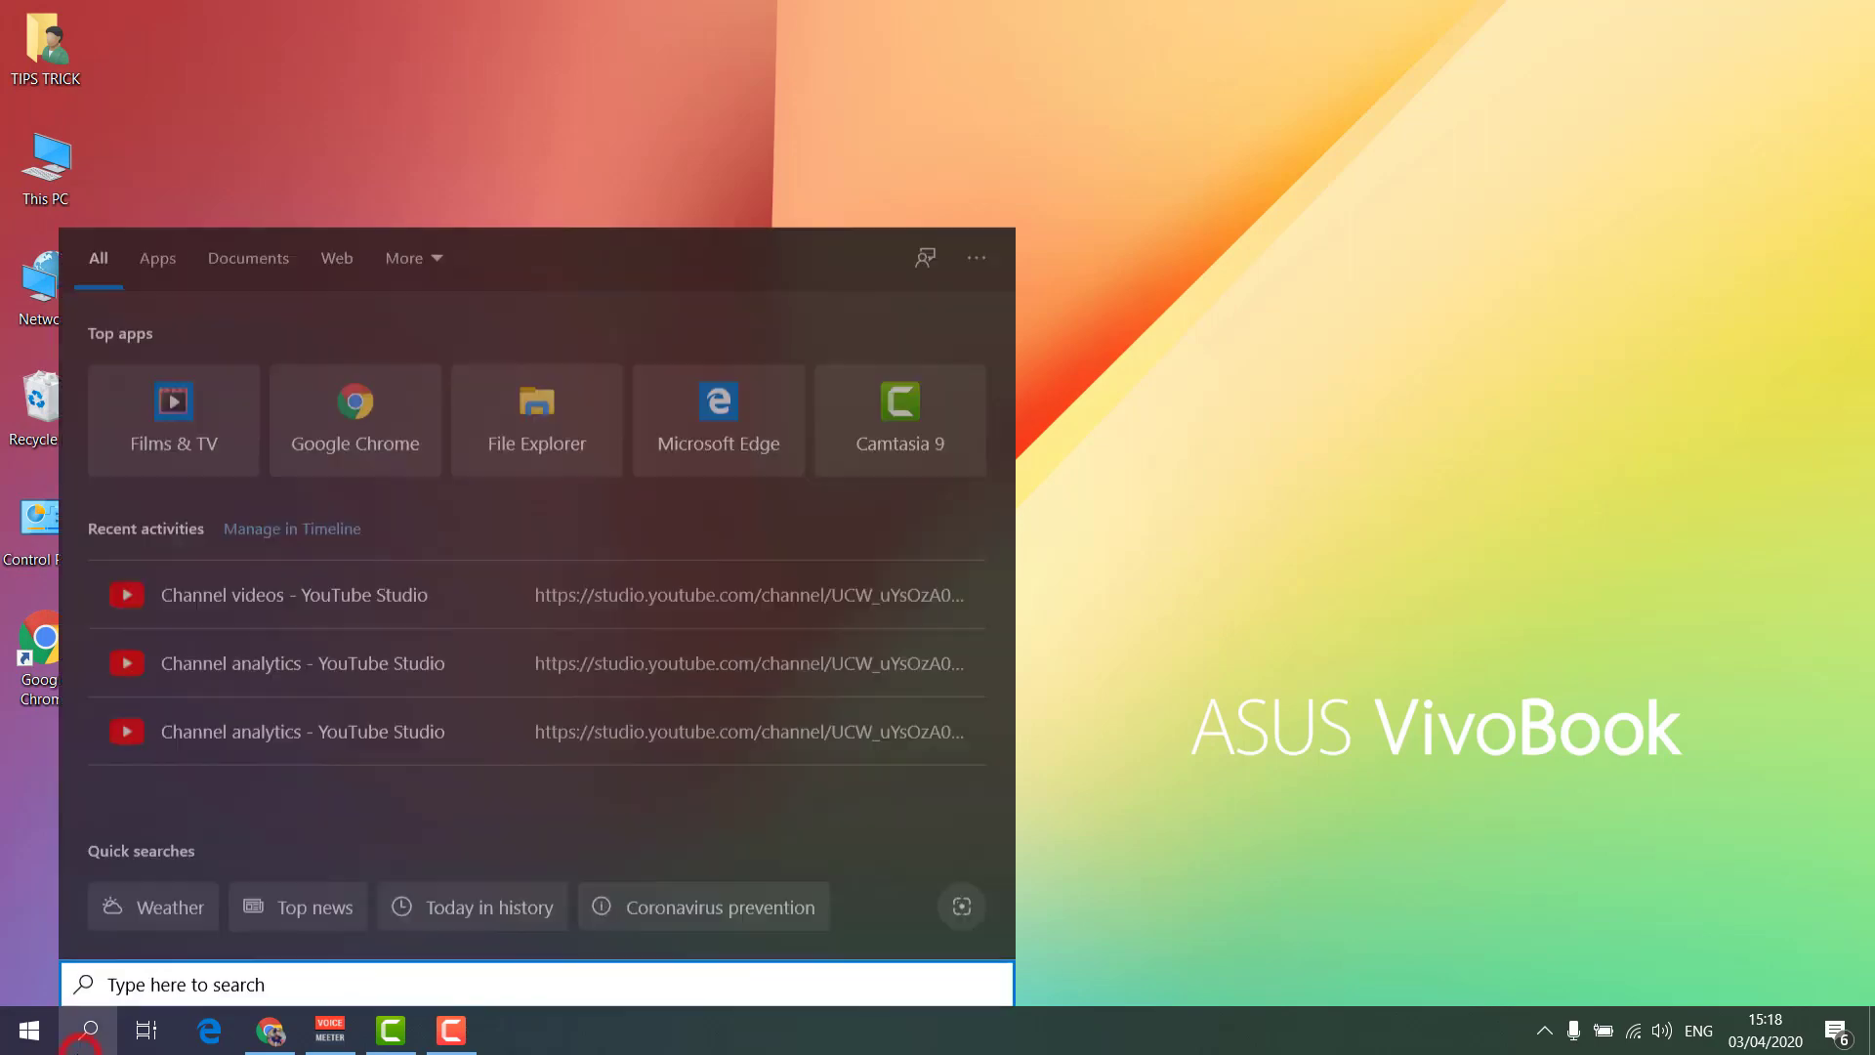
type("trou")
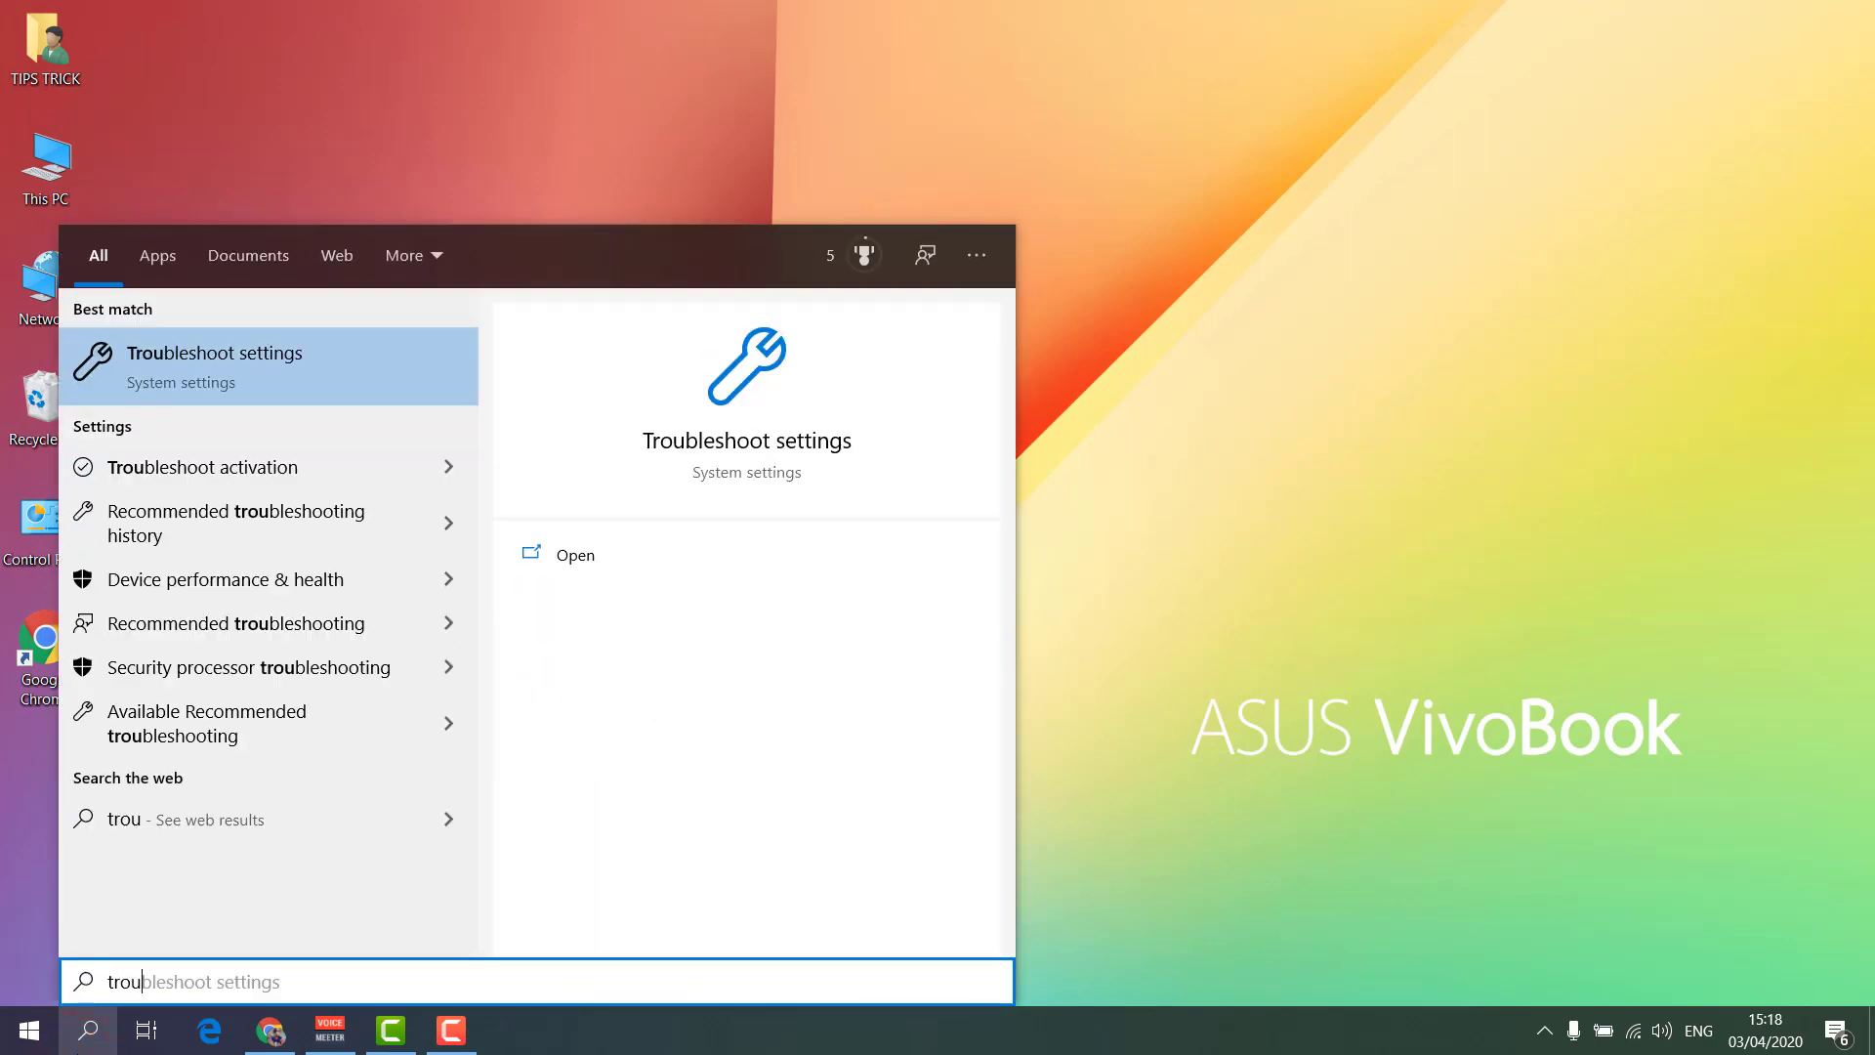
type("b")
left_click(277, 365)
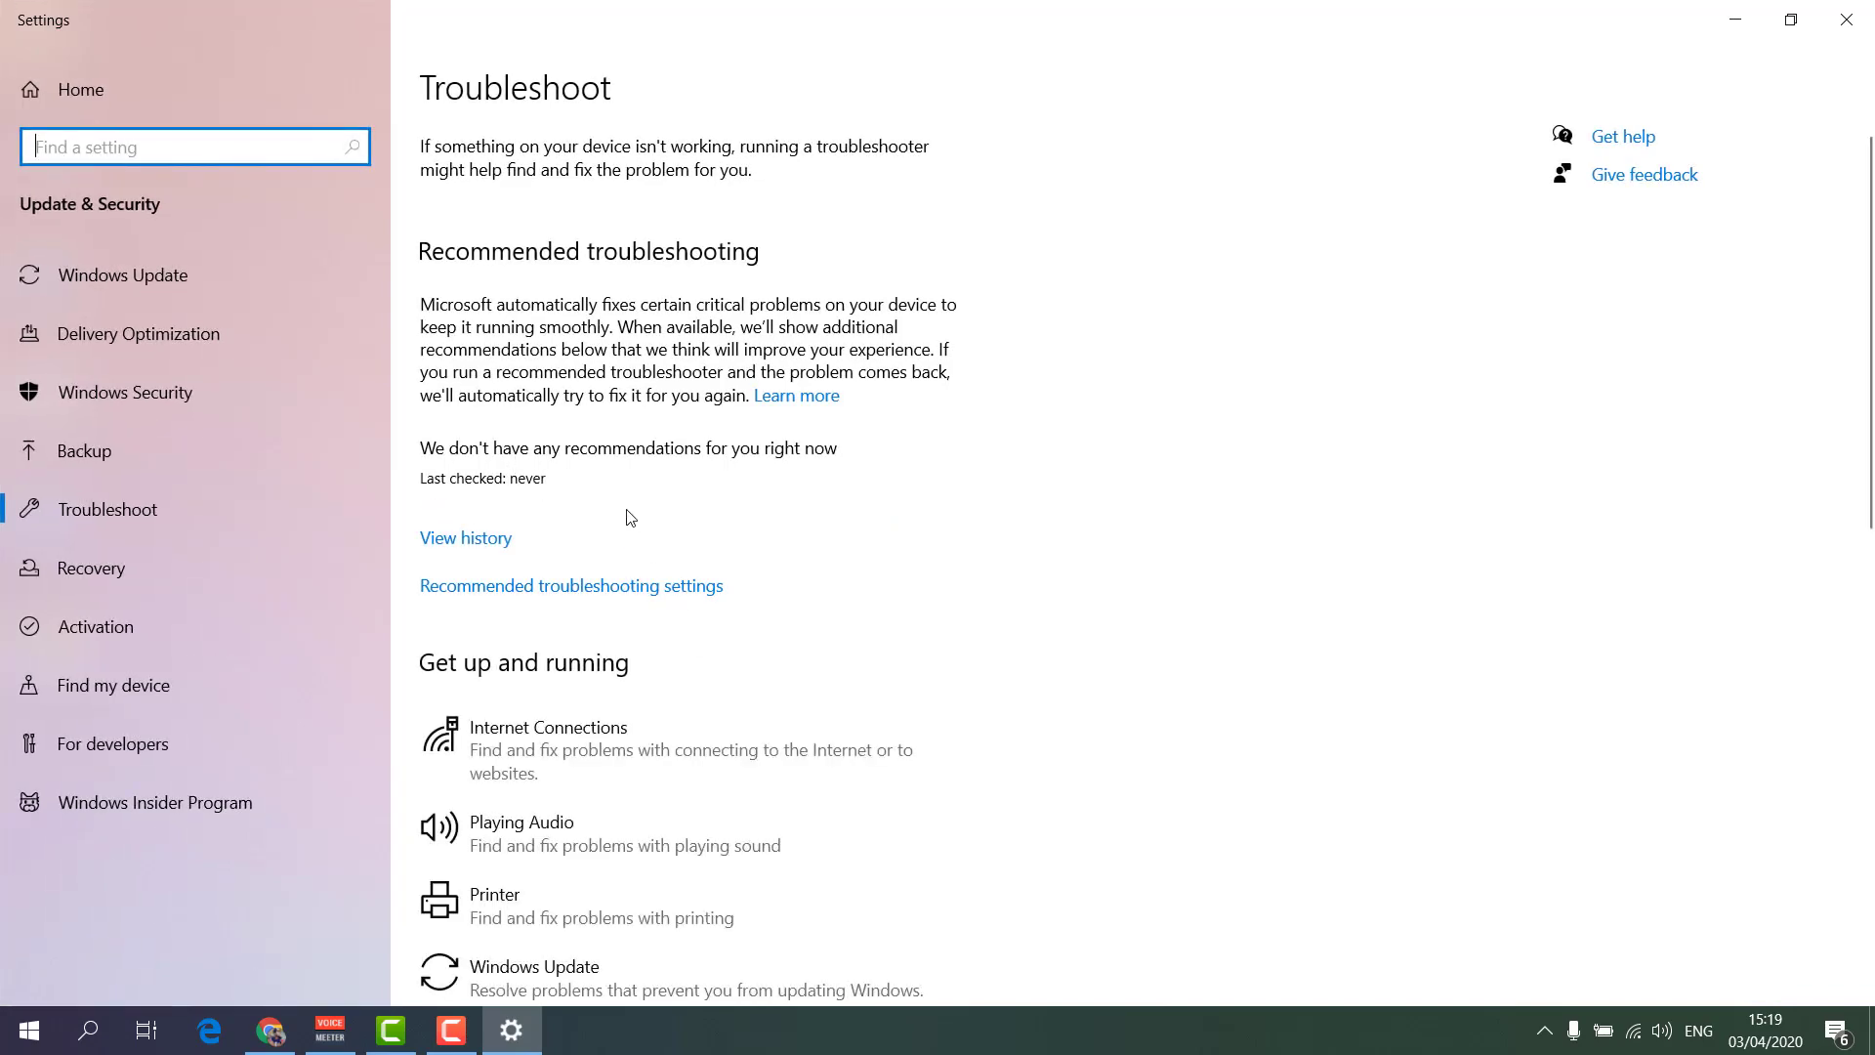
- Find the Playing Audio troubleshooter under Get up and running and run it
scroll(630, 517, "down", 3)
scroll(626, 518, "down", 6)
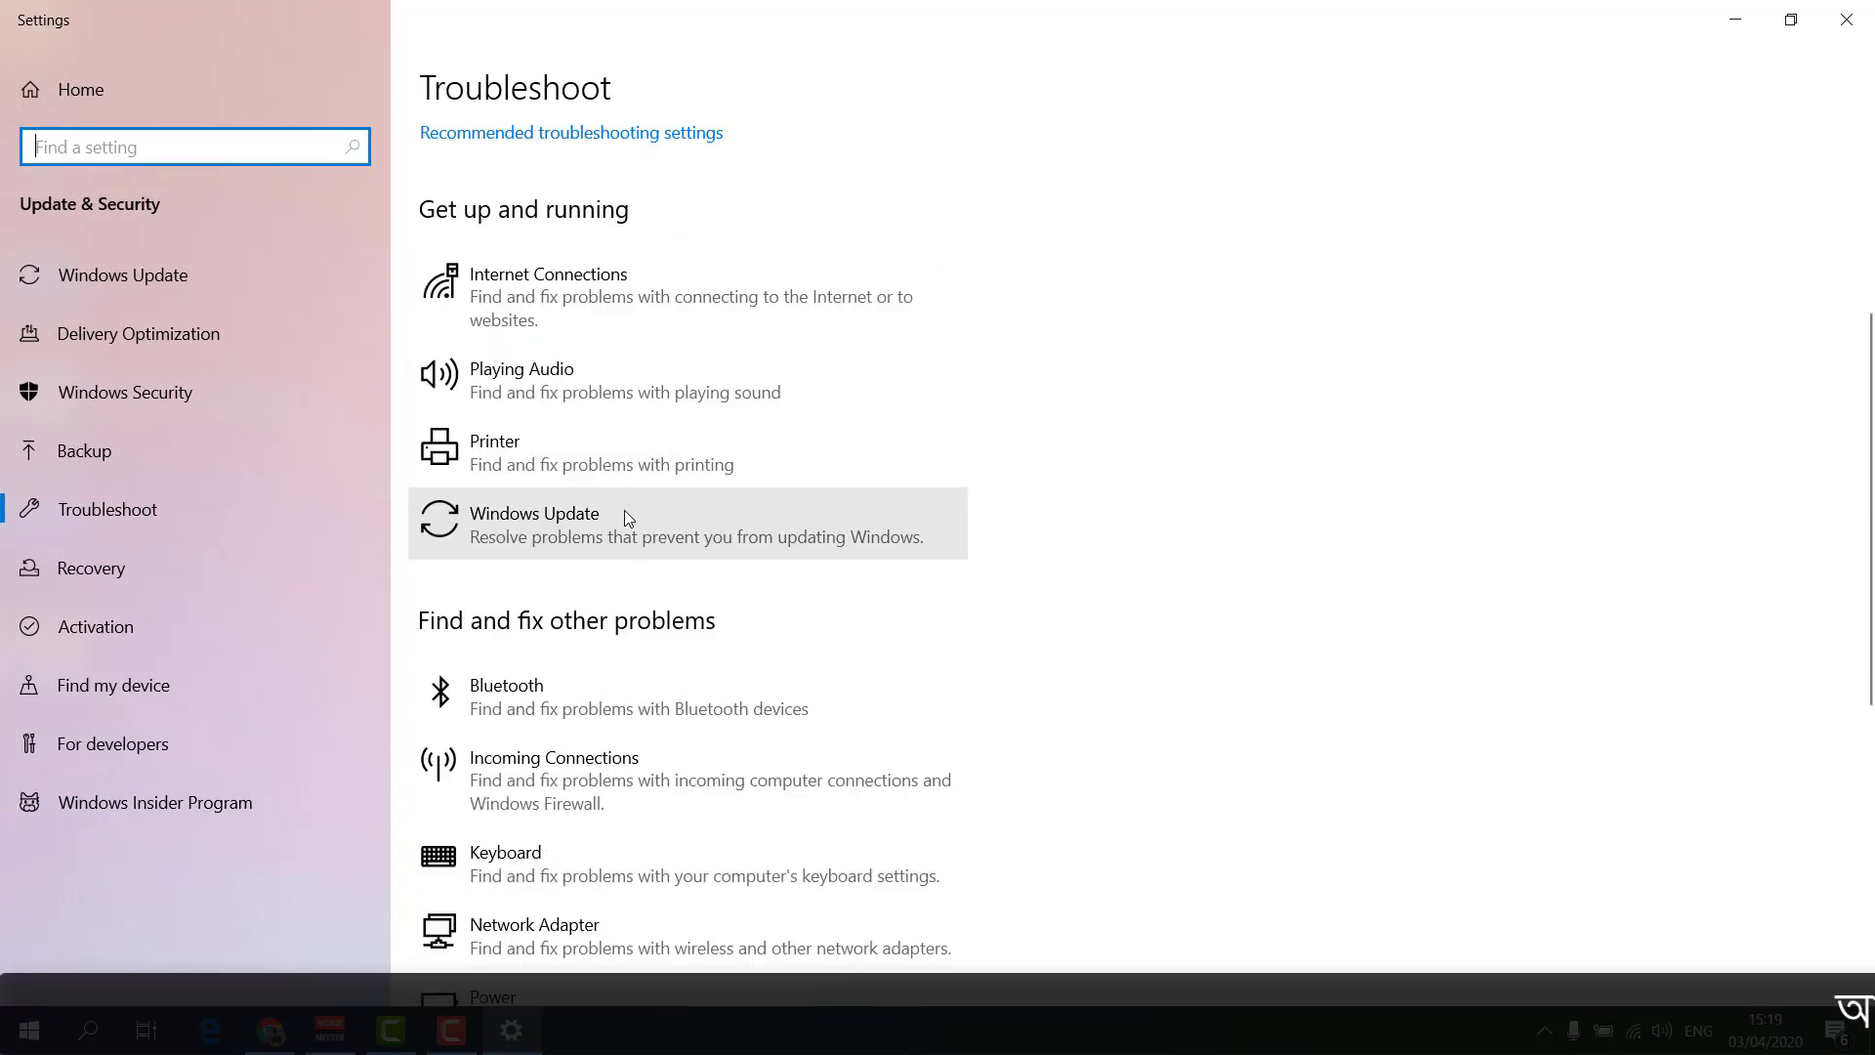
left_click(584, 387)
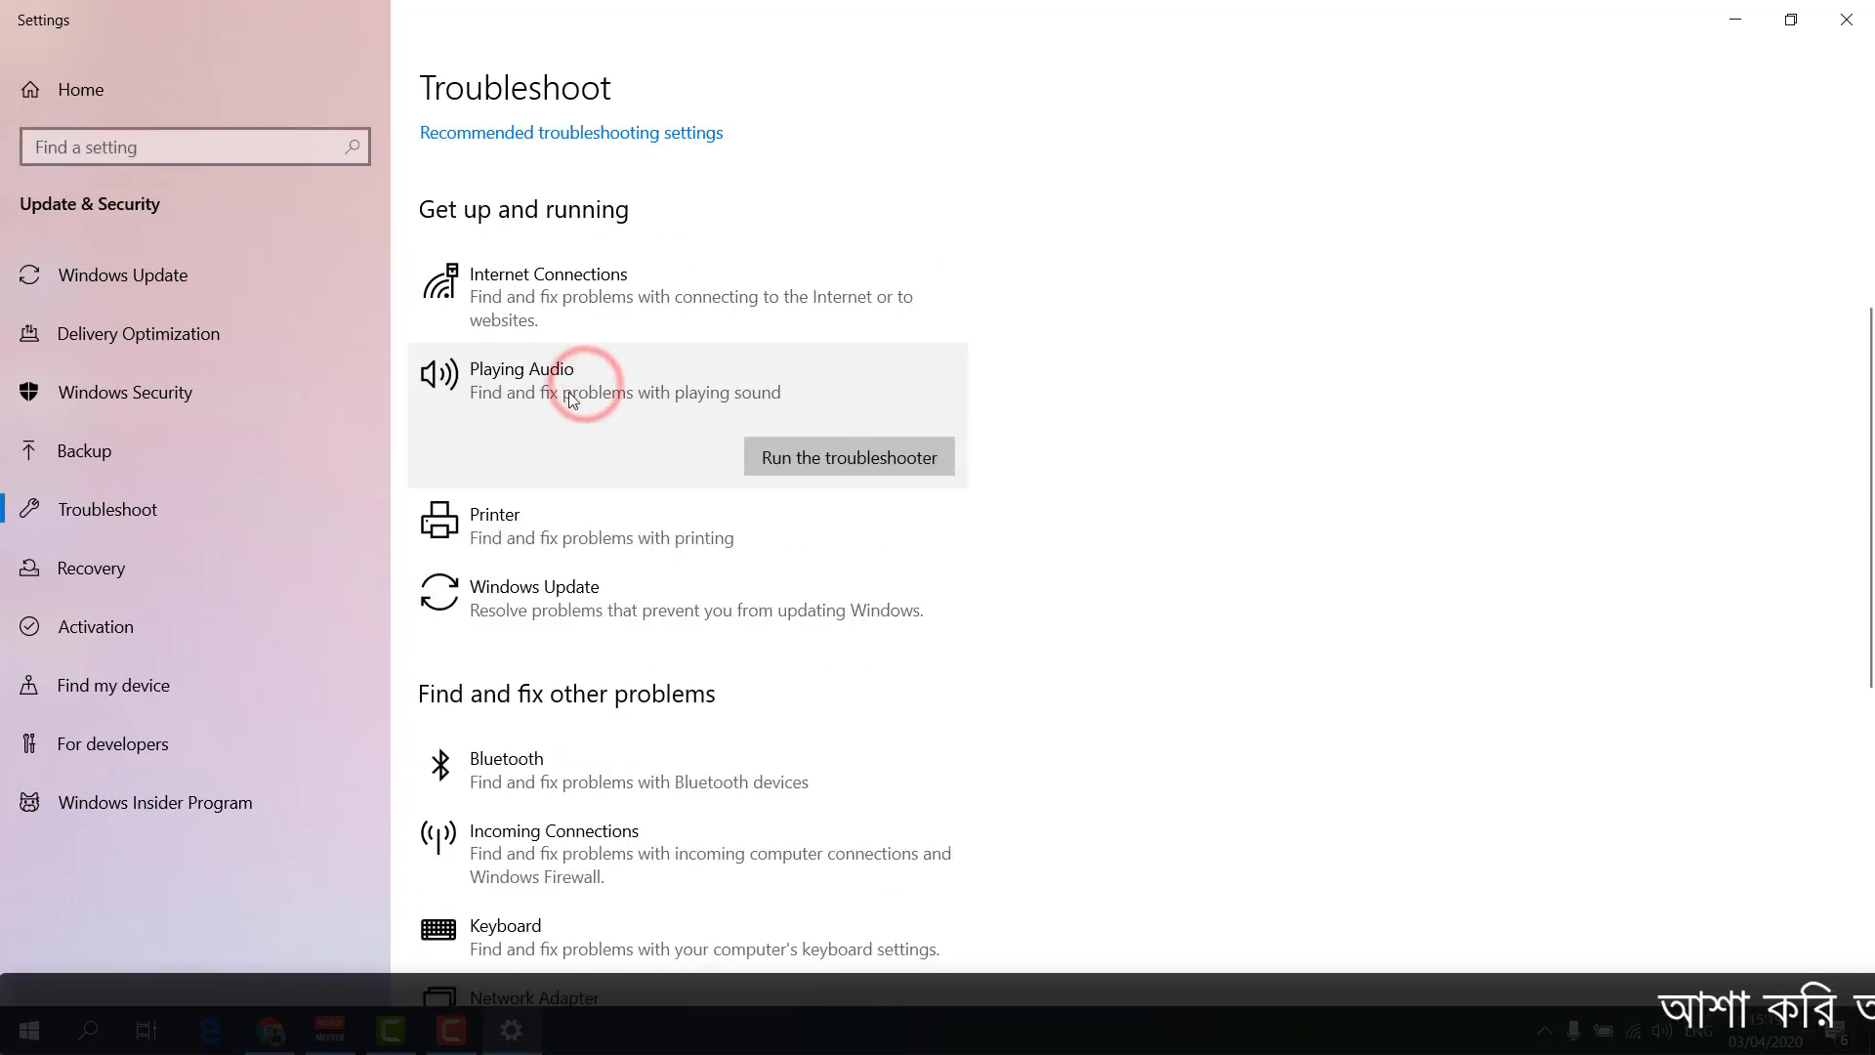
left_click(842, 468)
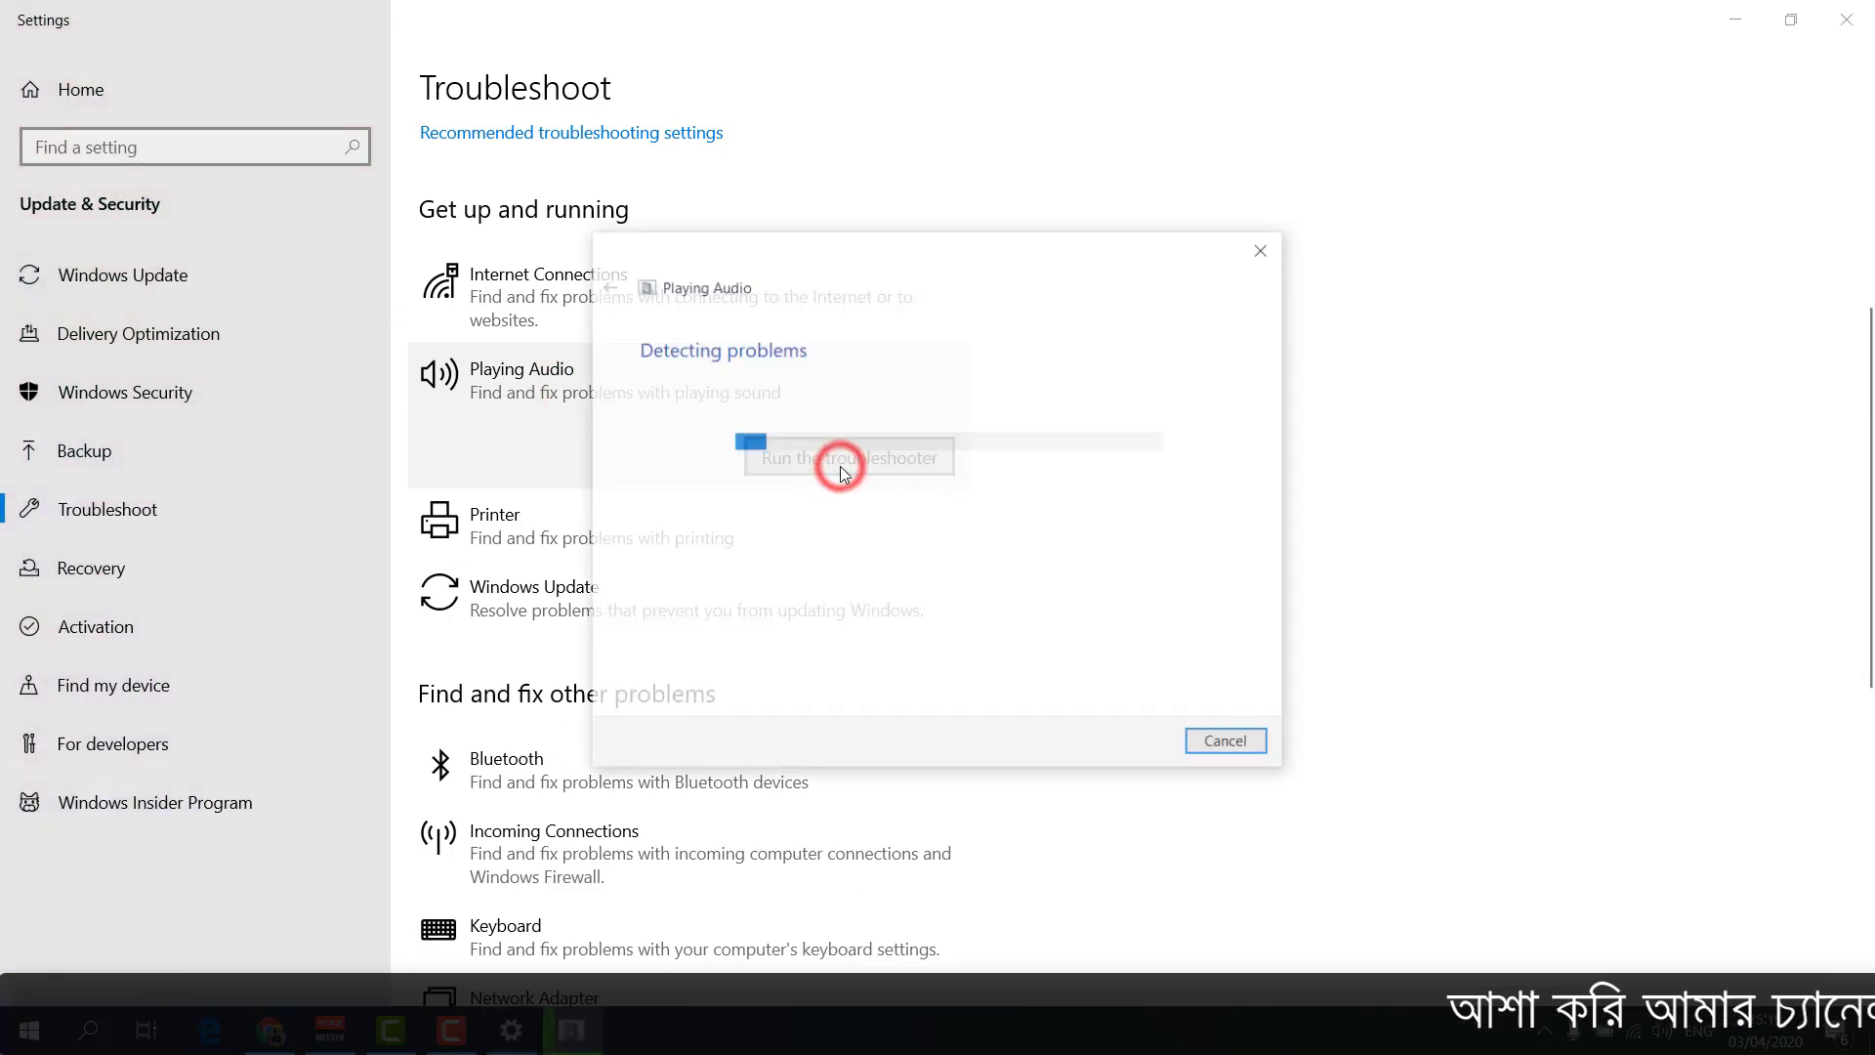